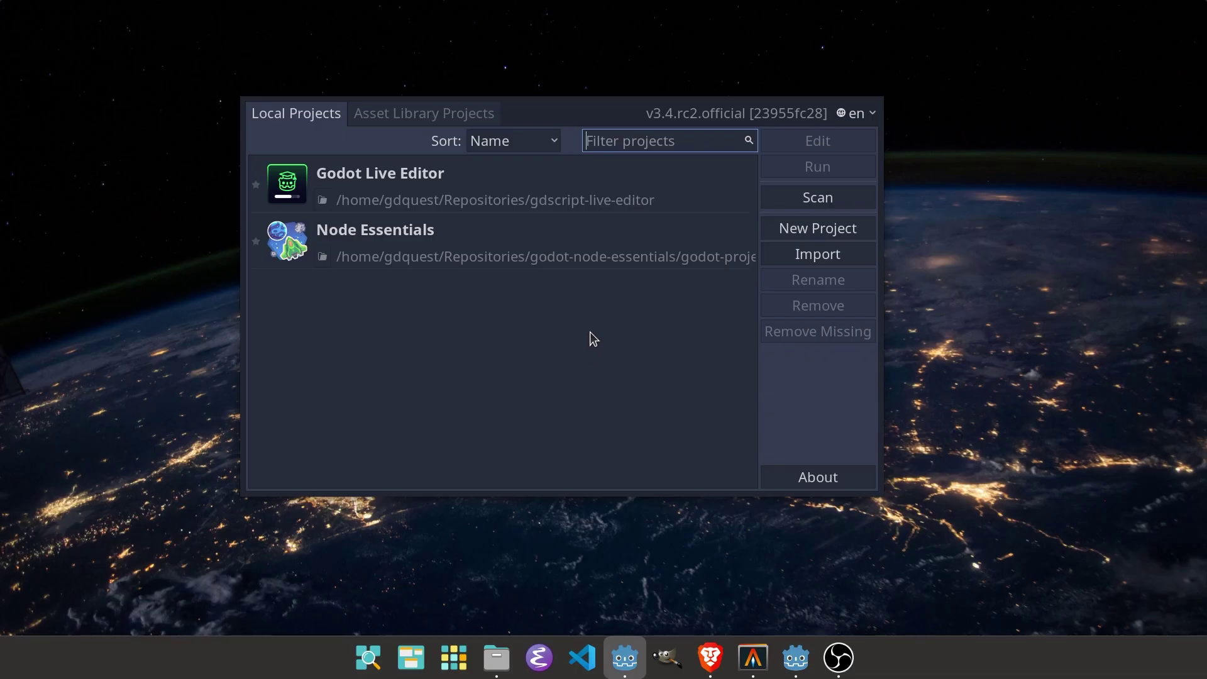
Open the Godot Live Editor project from the Project Manager to reach the reactor level
double_click(525, 183)
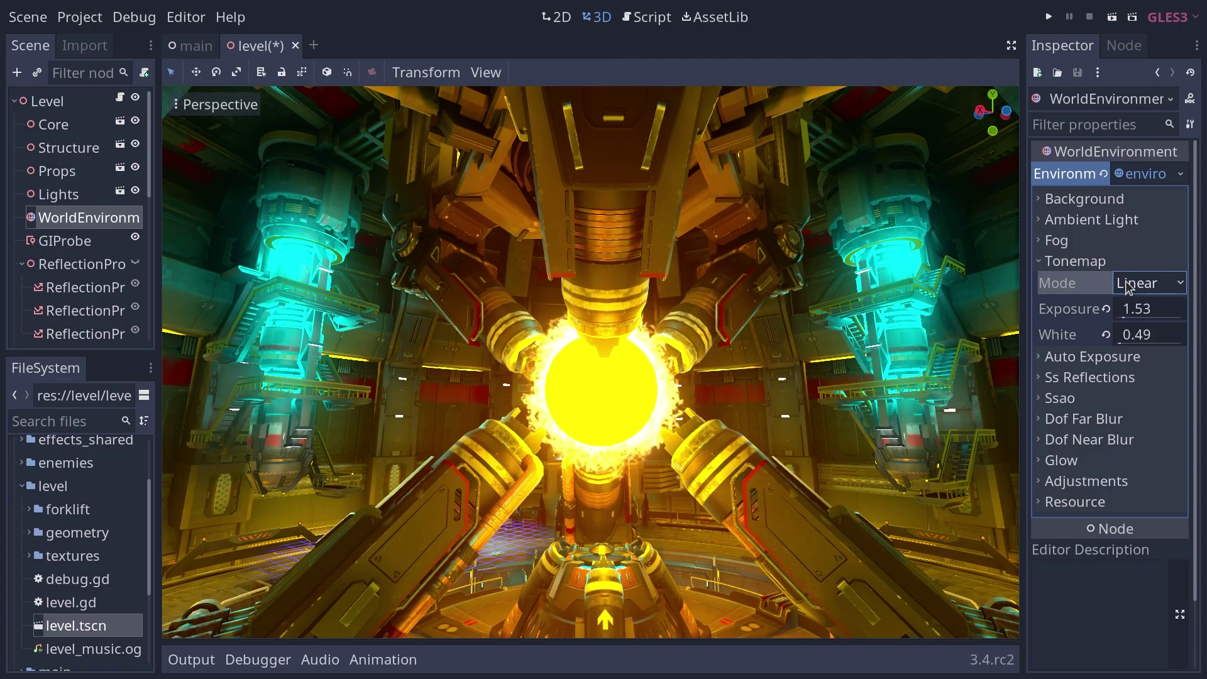
Rotate TestCamera, move it along X and back, then drag a Portal corner point to reshape it
click(1128, 288)
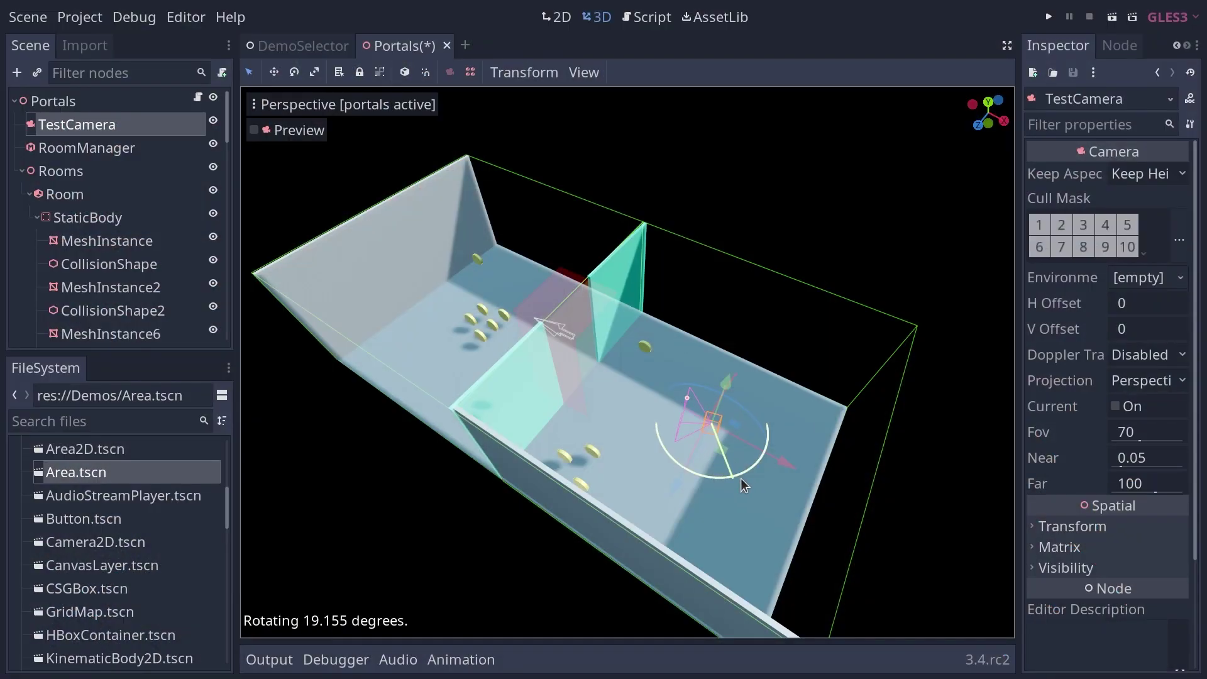
drag(741, 477, 706, 514)
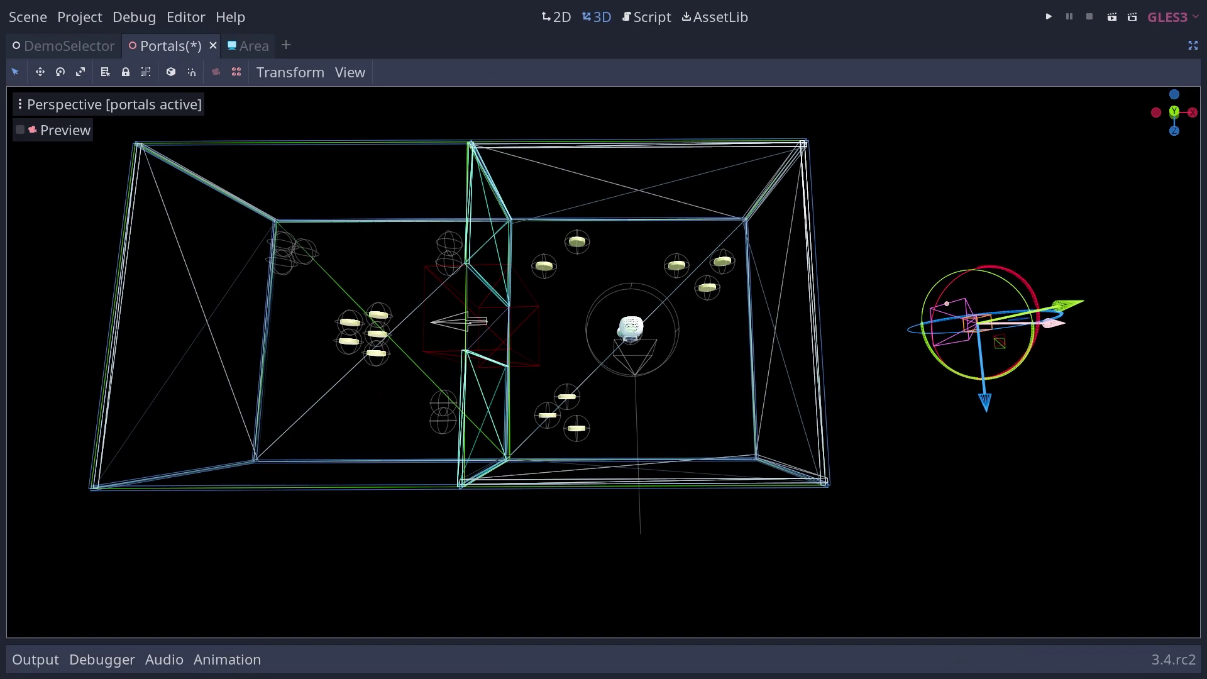
drag(1062, 324, 550, 324)
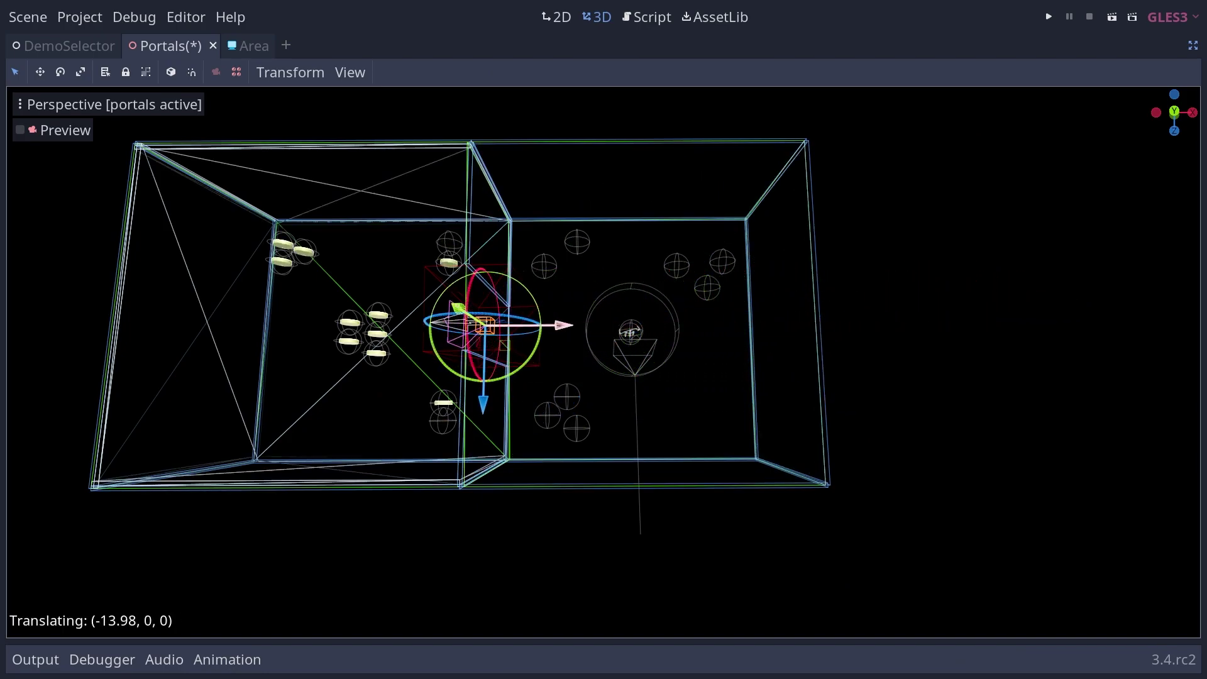
drag(459, 324, 857, 323)
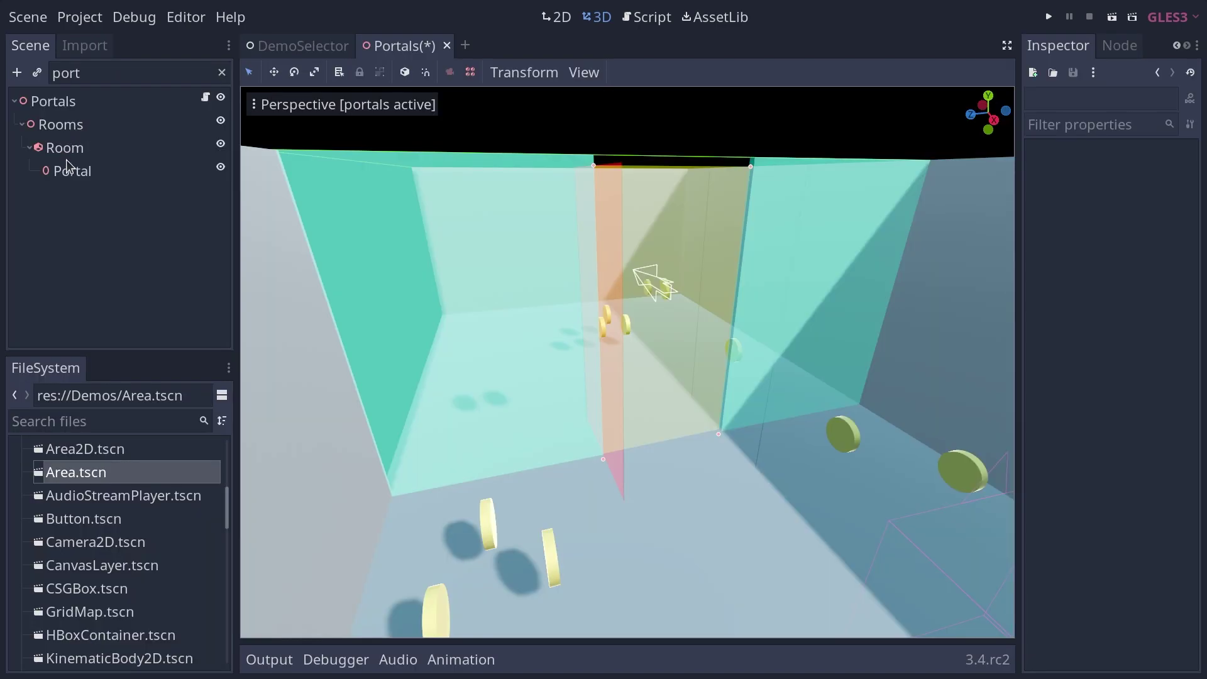
click(69, 169)
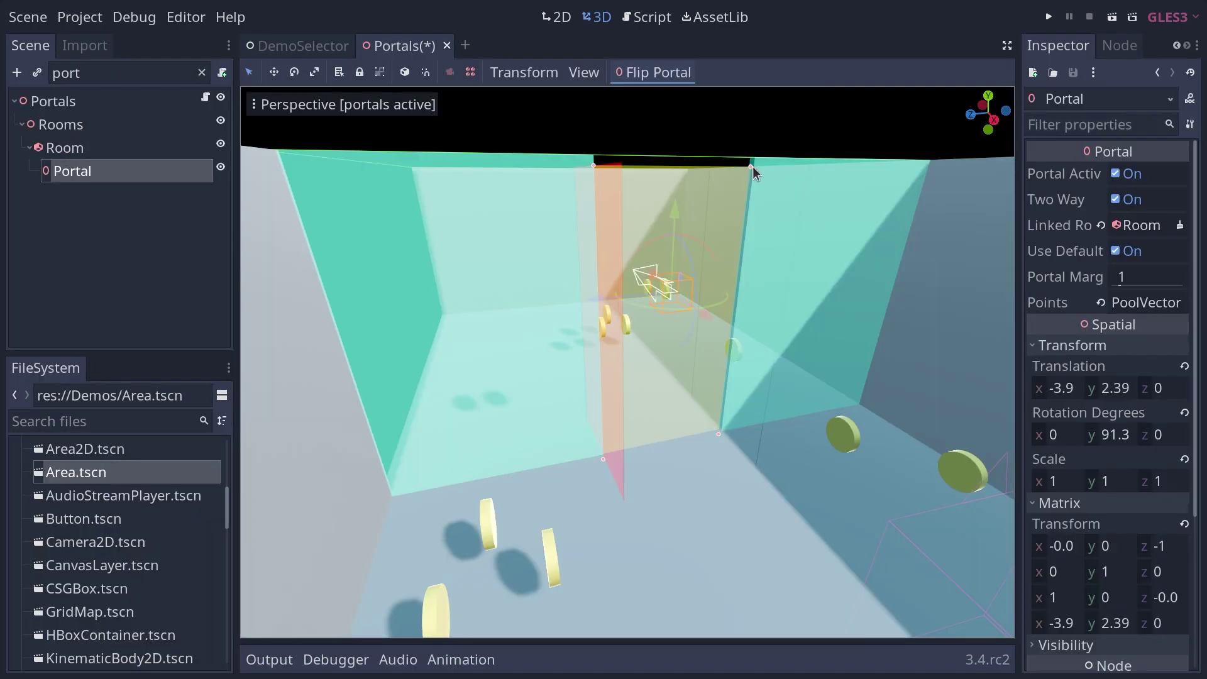
mouse_move(753, 166)
mouse_down()
mouse_move(636, 201)
mouse_move(763, 163)
mouse_up()
Slide the Coins3D occluder sphere along X to reveal the hidden objects
middle_drag(764, 163, 693, 291)
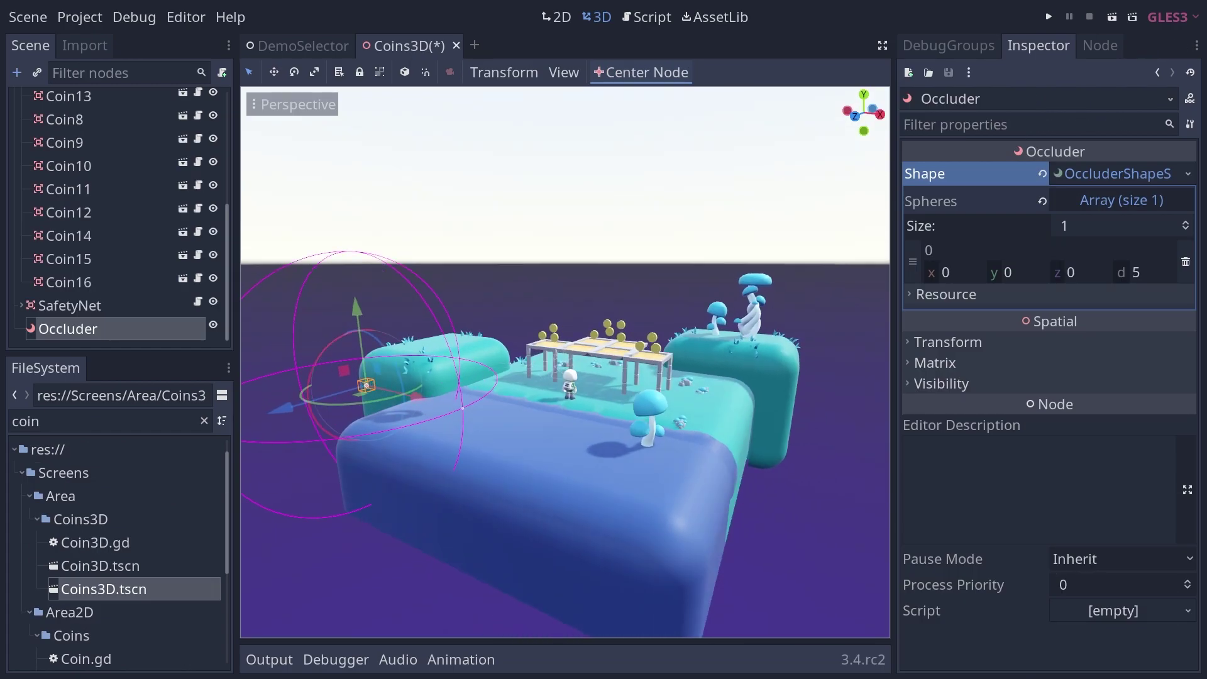
middle_drag(728, 288, 727, 245)
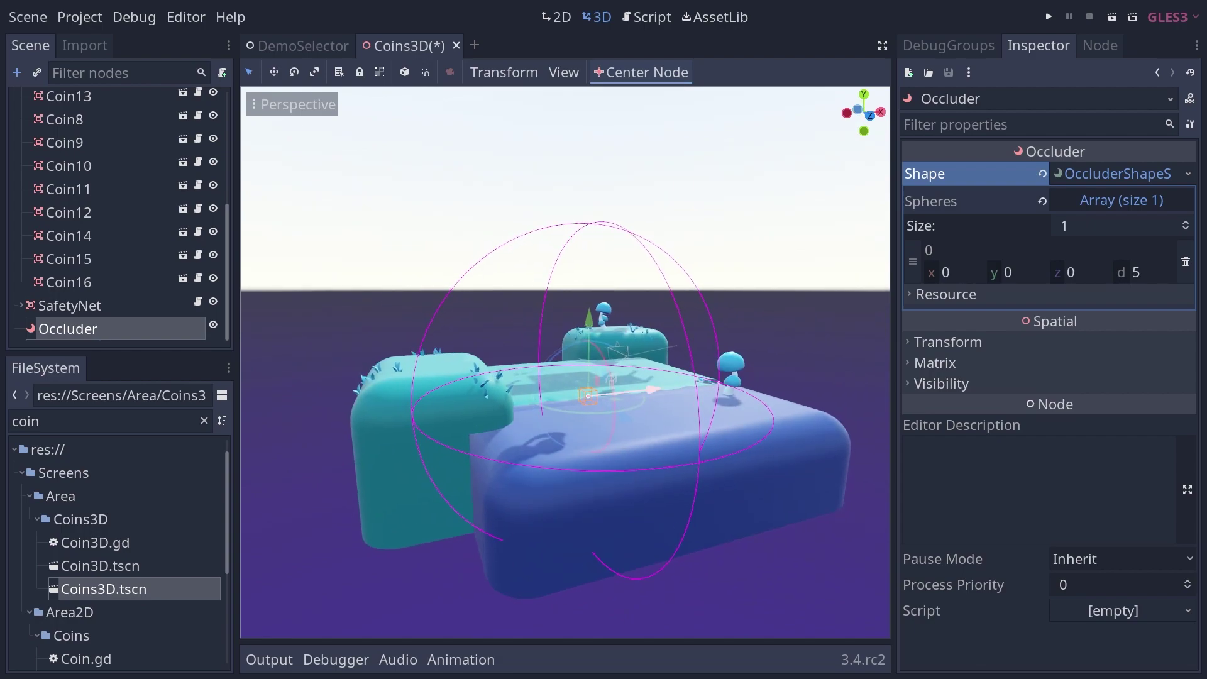
drag(654, 391, 713, 381)
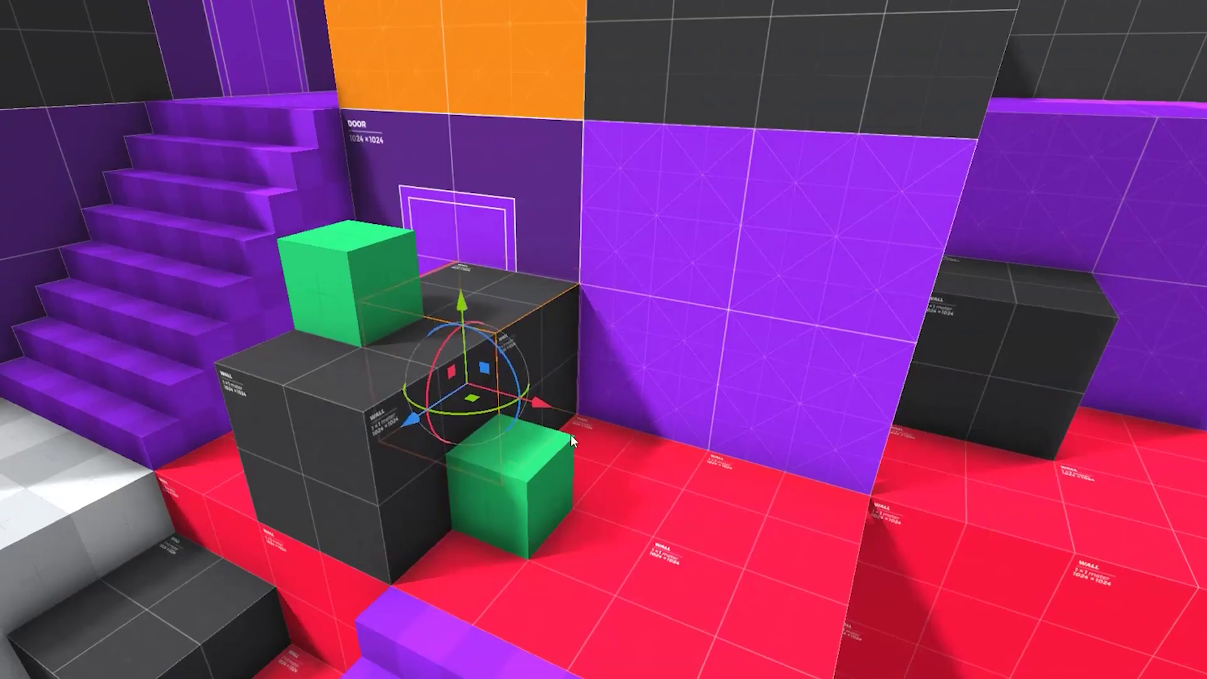
Move the wall cube to the right and scale it taller along Y
drag(571, 435, 869, 447)
key(r)
key(w)
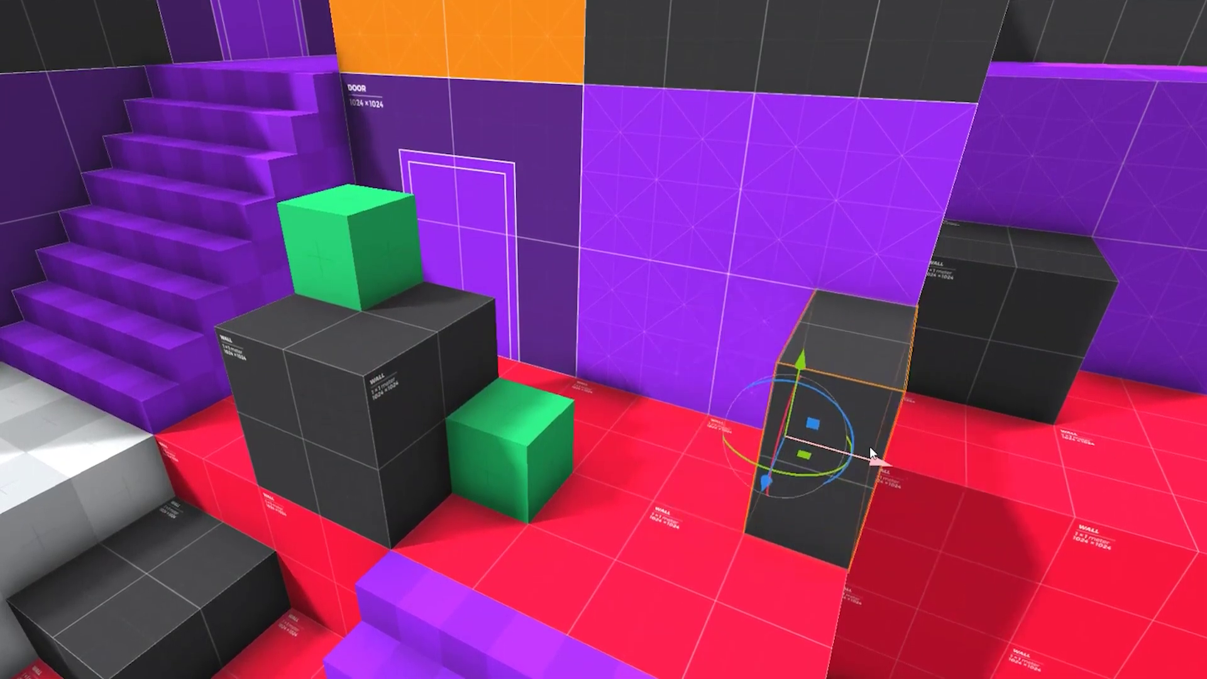
key(r)
drag(798, 367, 808, 330)
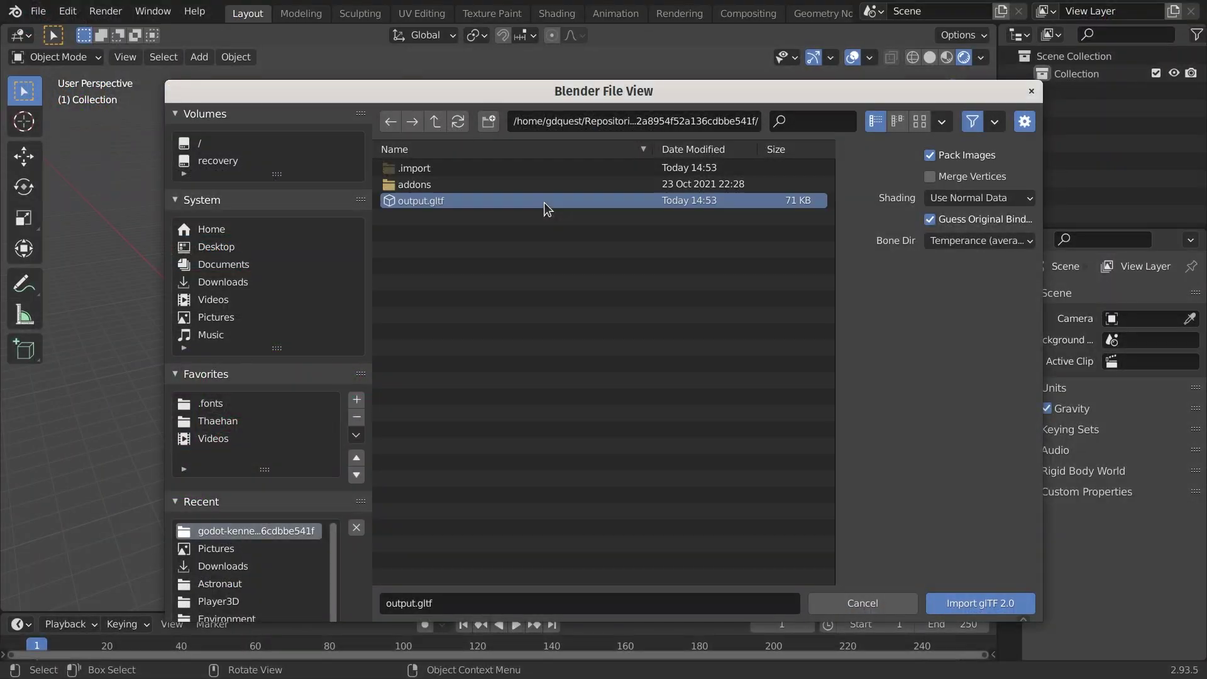
Open the Kenney prototype demo.tscn level and orbit around it
double_click(544, 201)
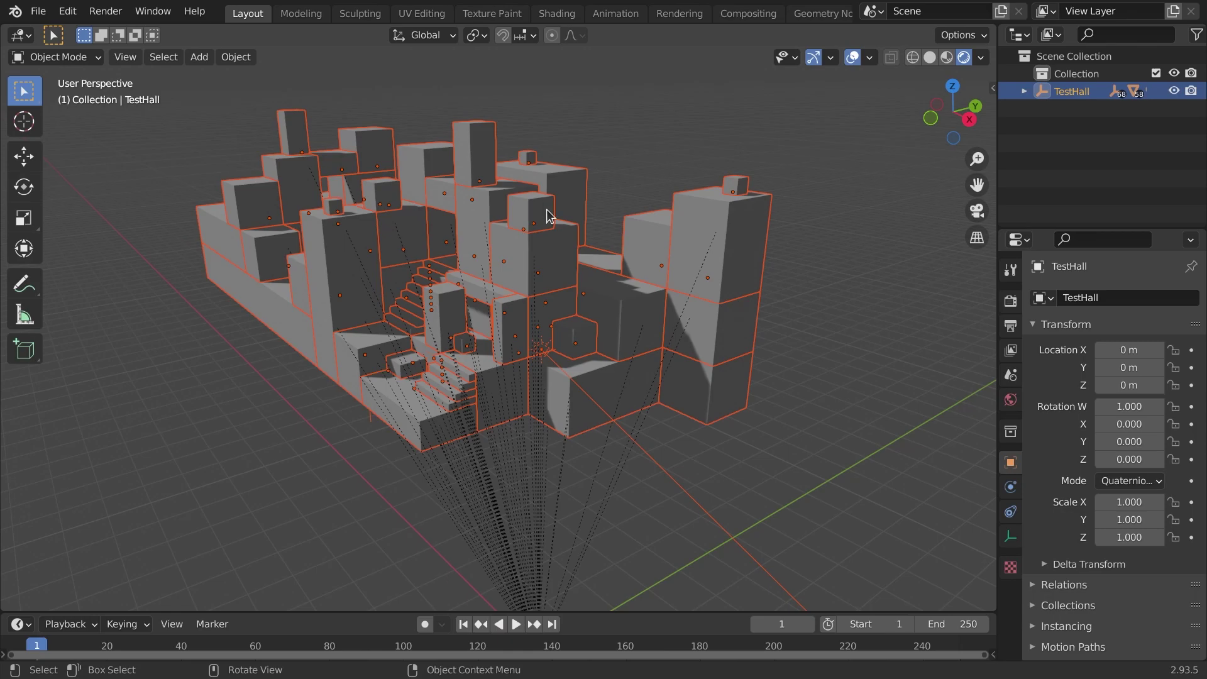
middle_drag(530, 395, 730, 461)
scroll(346, 500, up, 3)
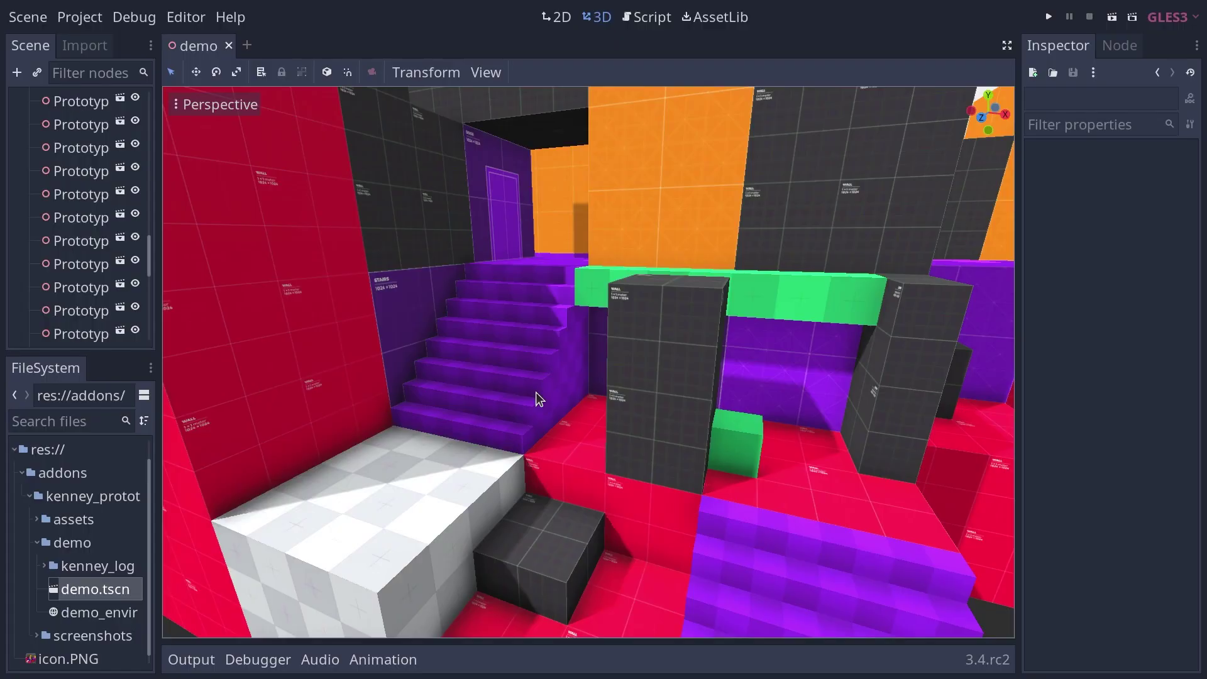
Preview the AstronautSkin RUN_cycle animation from Project > Tools and orbit around the running astronaut
click(76, 17)
mouse_move(132, 195)
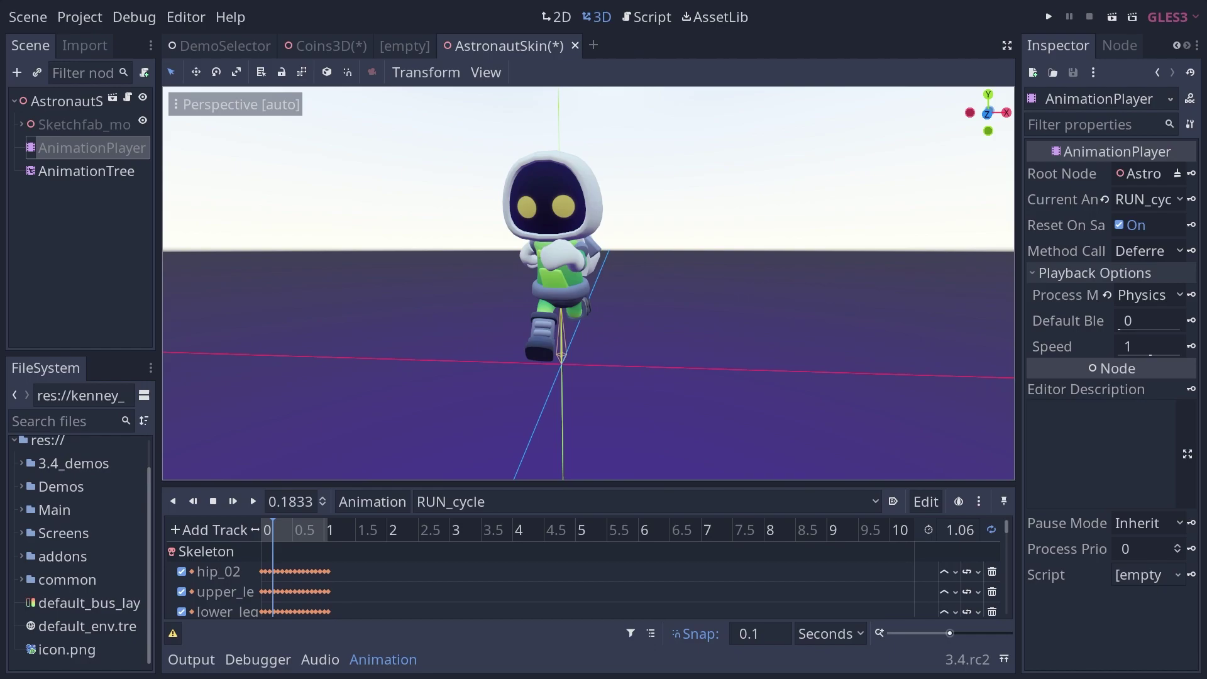
middle_drag(588, 283, 497, 290)
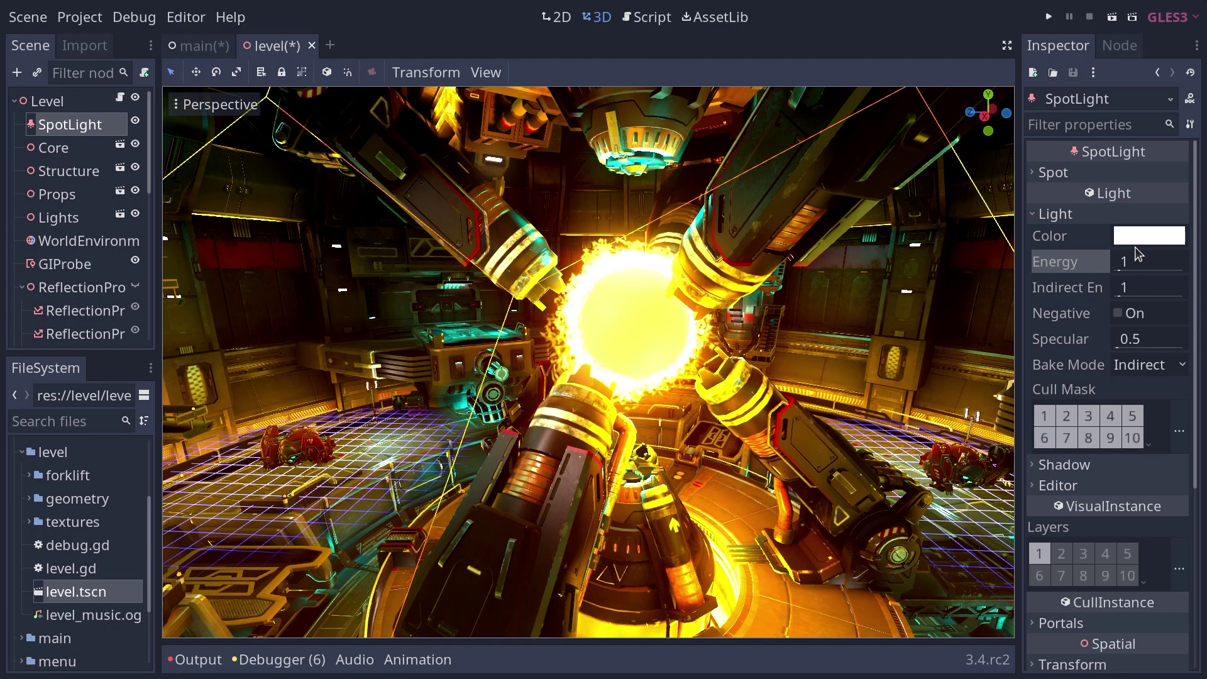
Raise SpotLight energy to about 6.419 and set the WorldEnvironment tonemap mode to ACES Fitted
drag(1128, 260, 1179, 259)
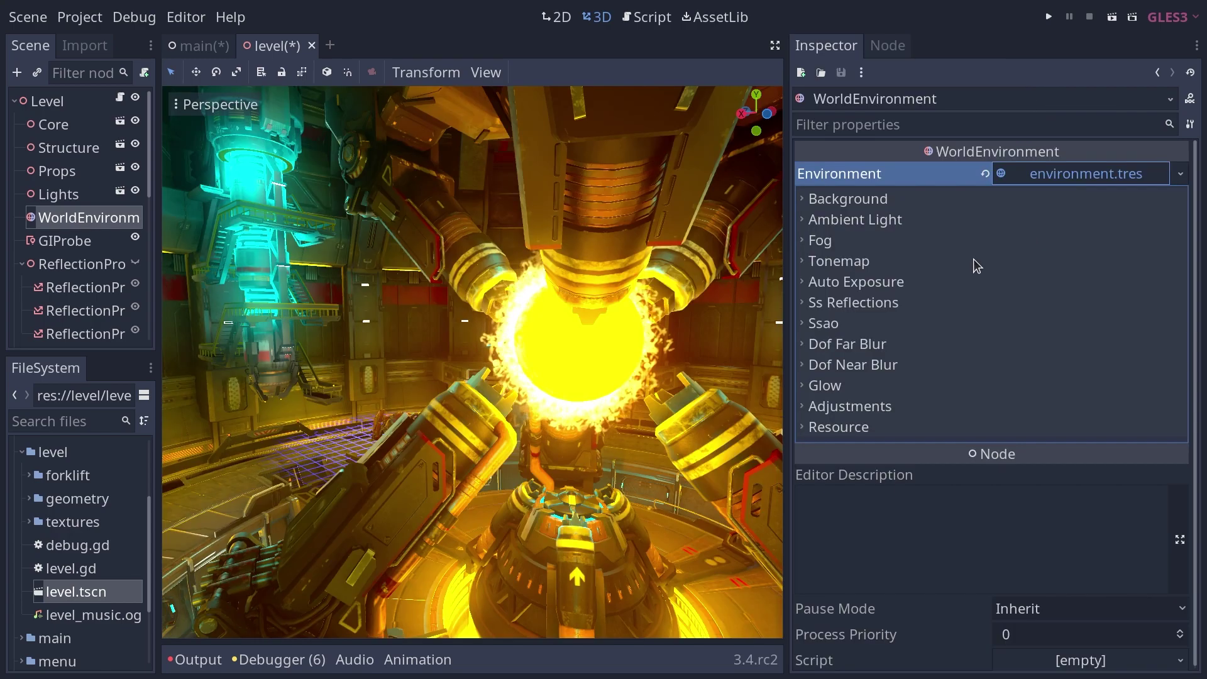
click(973, 261)
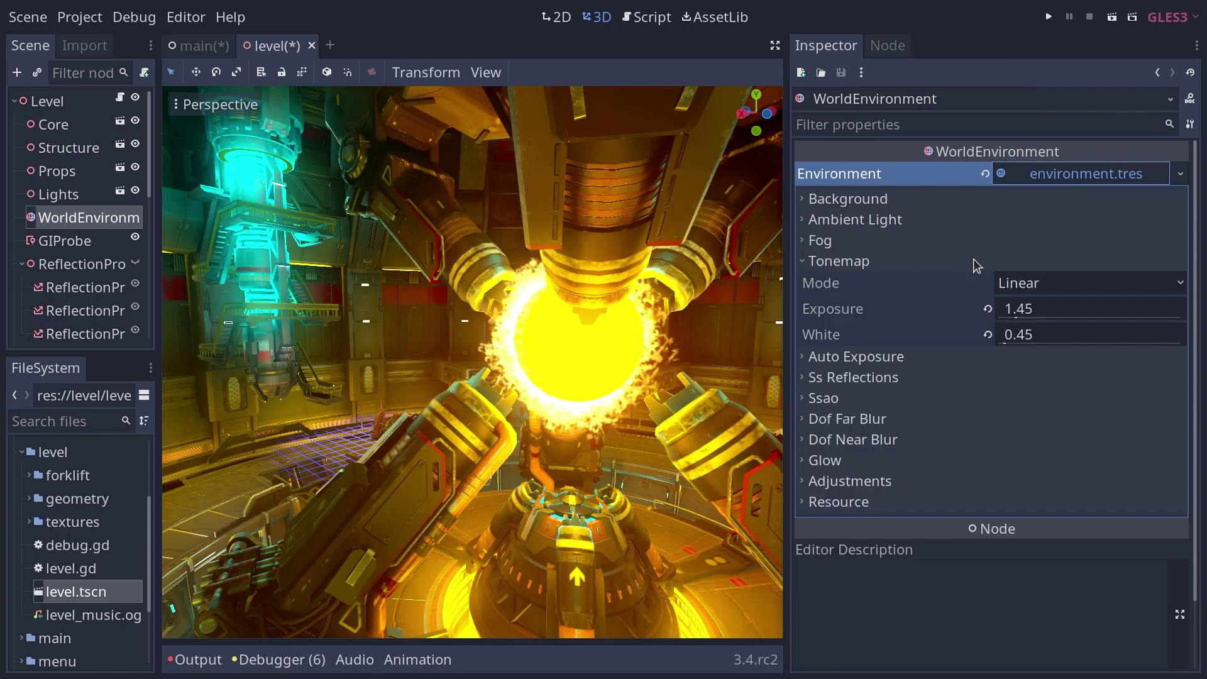
click(1032, 282)
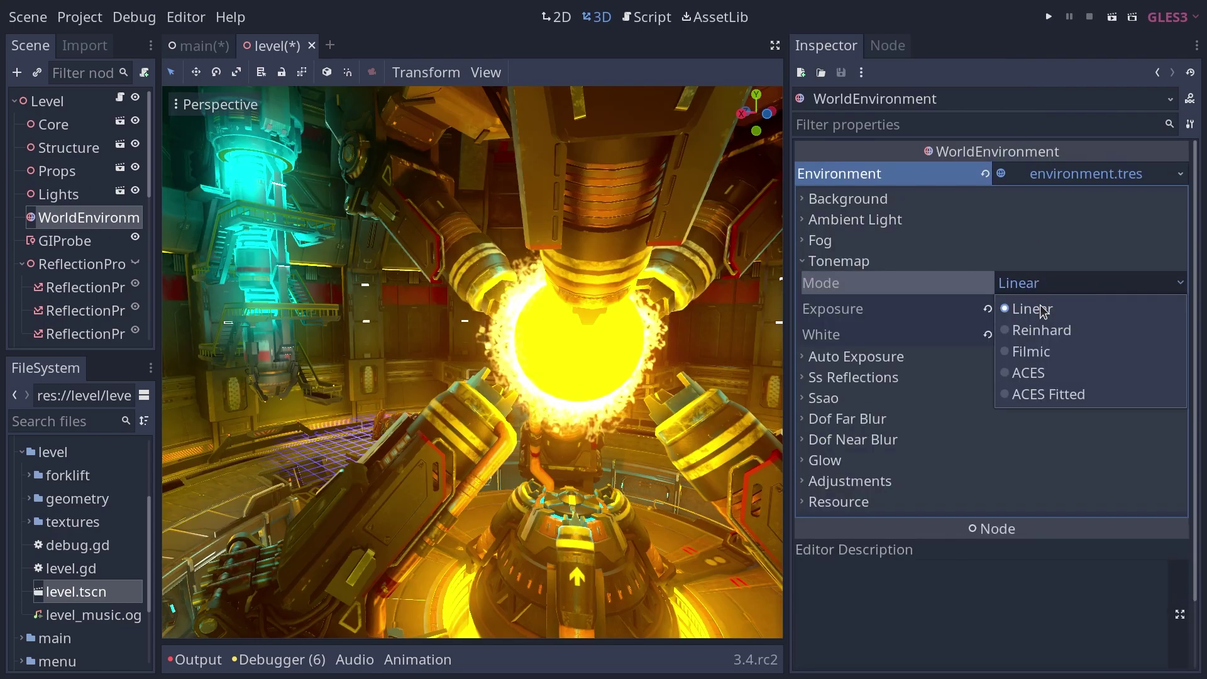
click(1046, 394)
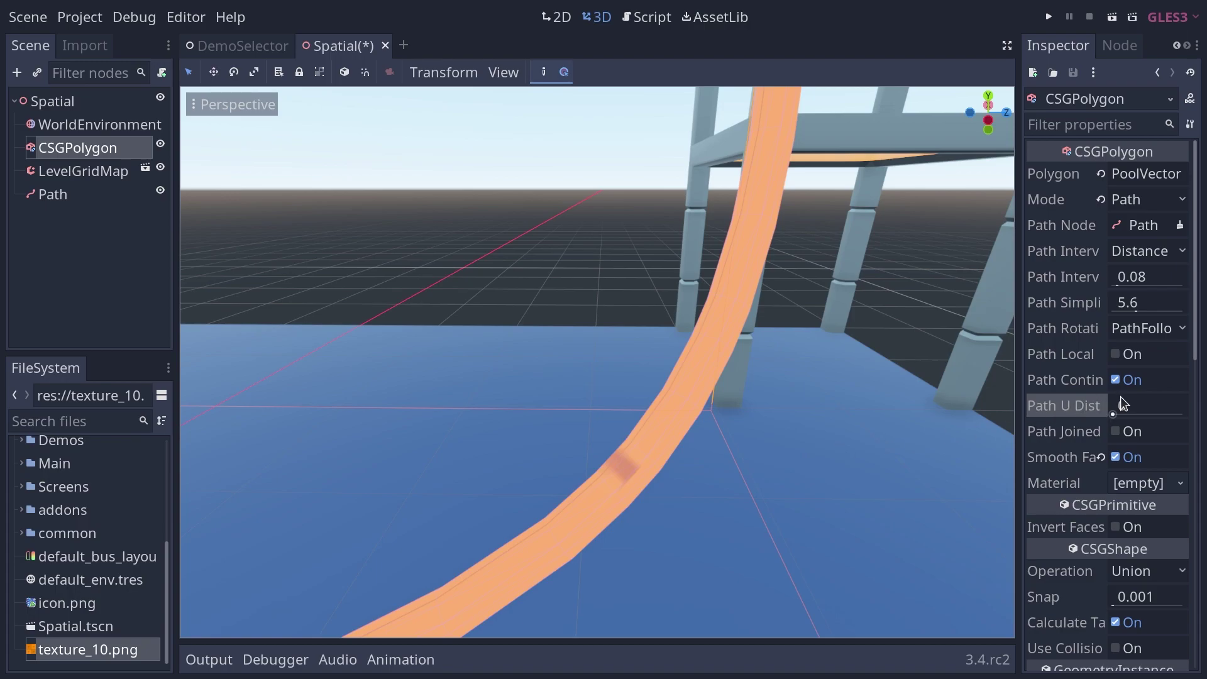
Set the CSGPolygon path U distance to 1.77, then open the gear shader and select its Gear struct
drag(1120, 402, 1077, 389)
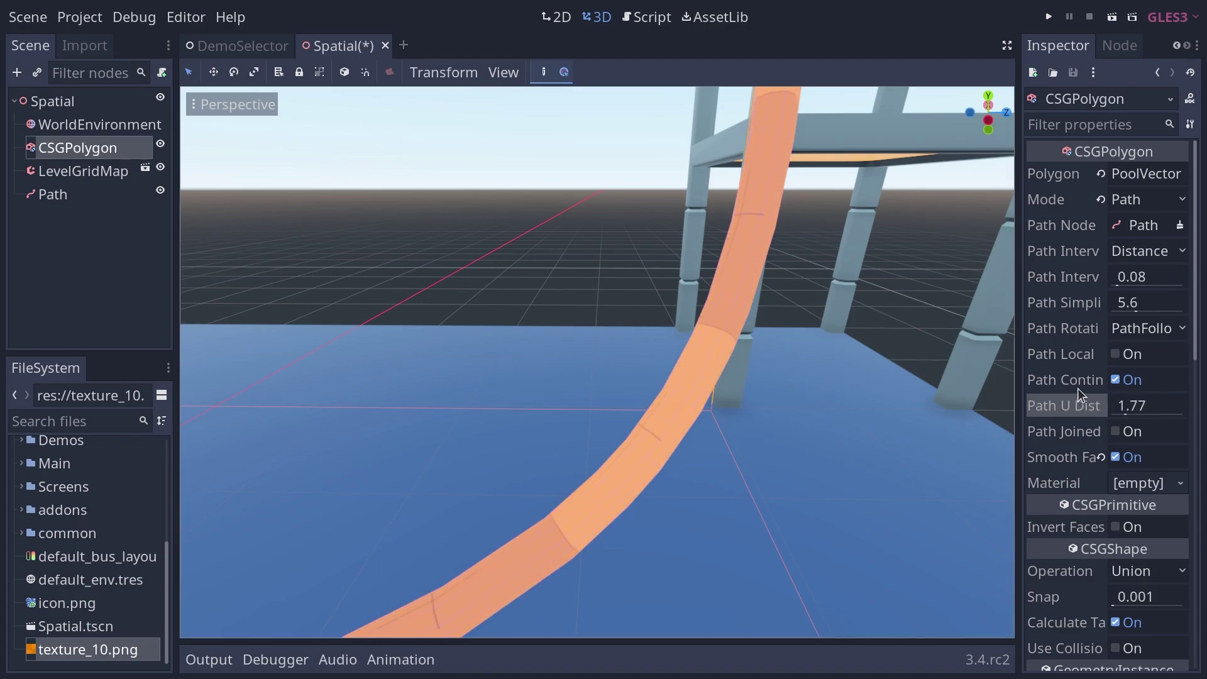
scroll(878, 392, up, 3)
middle_drag(703, 432, 455, 437)
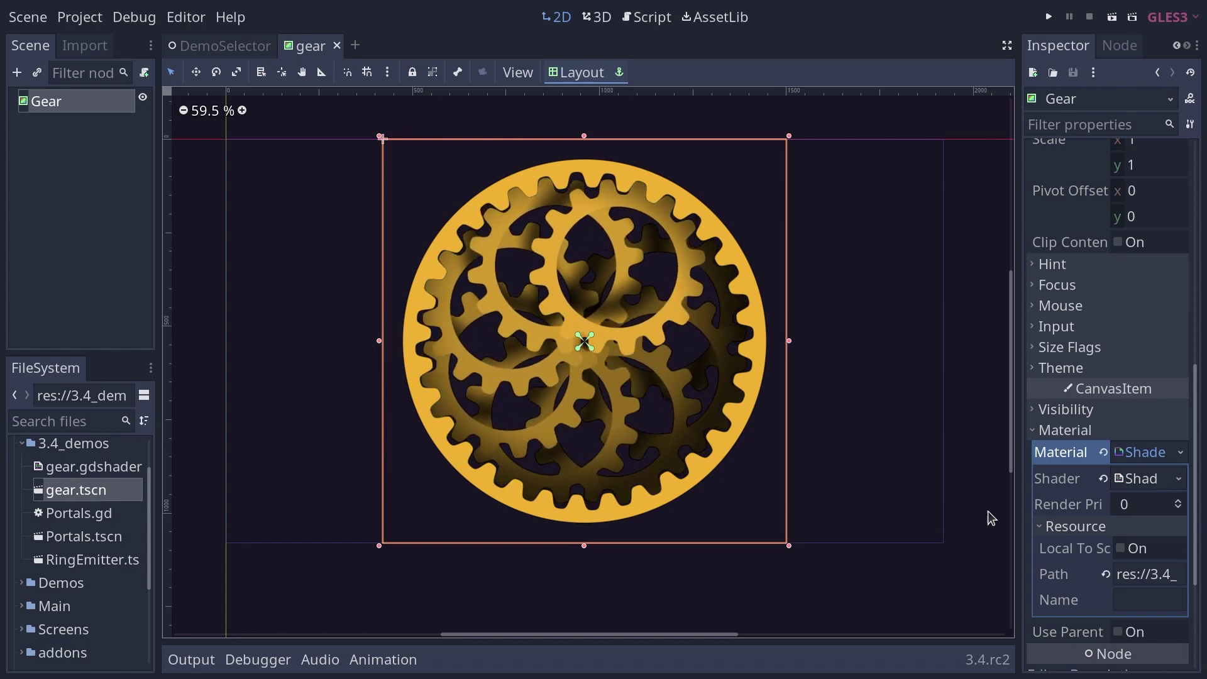
click(1129, 480)
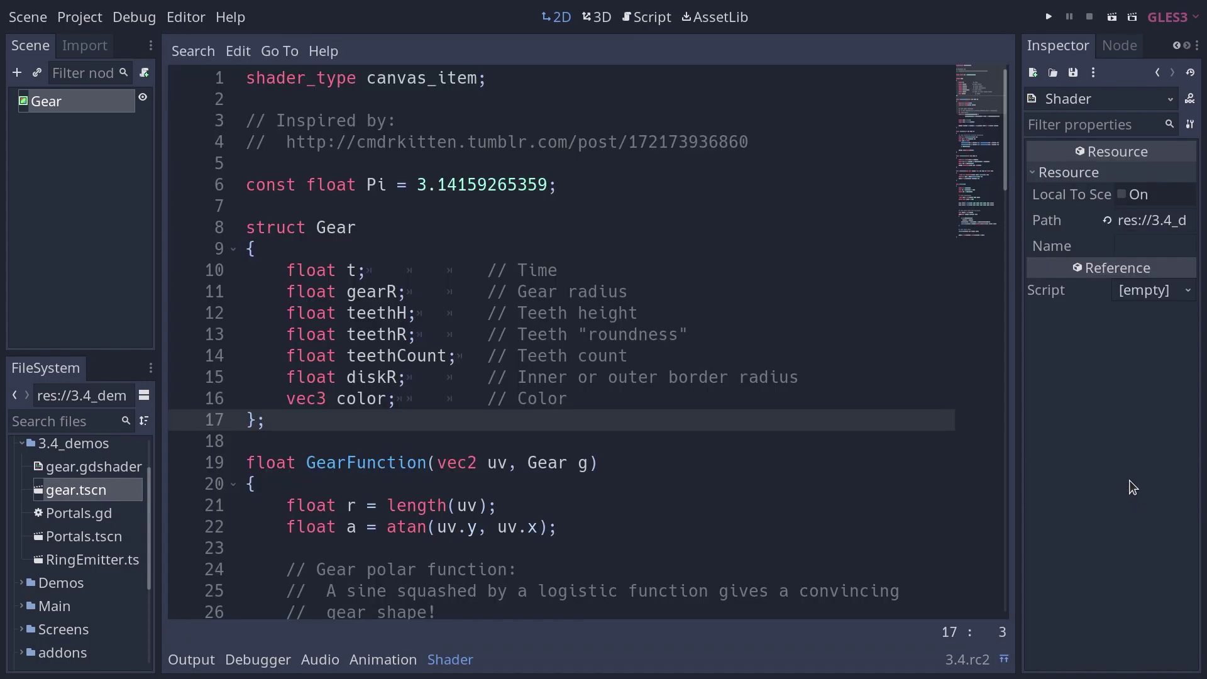
drag(324, 428, 223, 232)
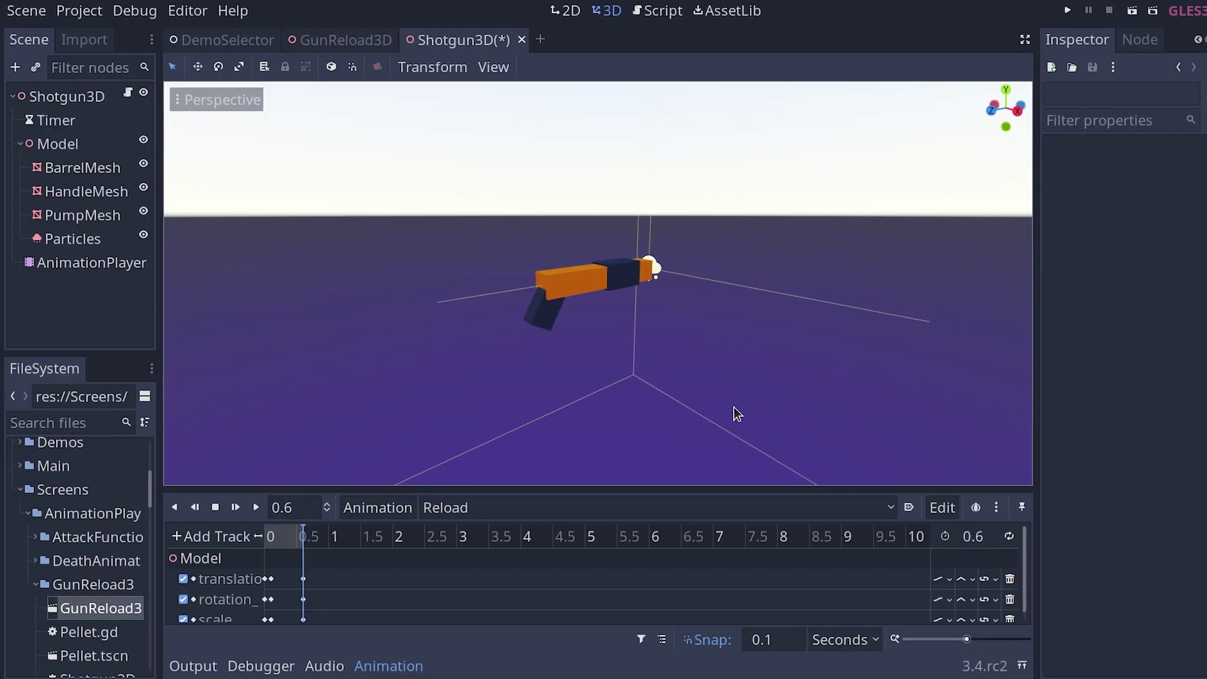
Replay the shotgun animation, switch to RESET, then load the Reload animation
key(shift+d)
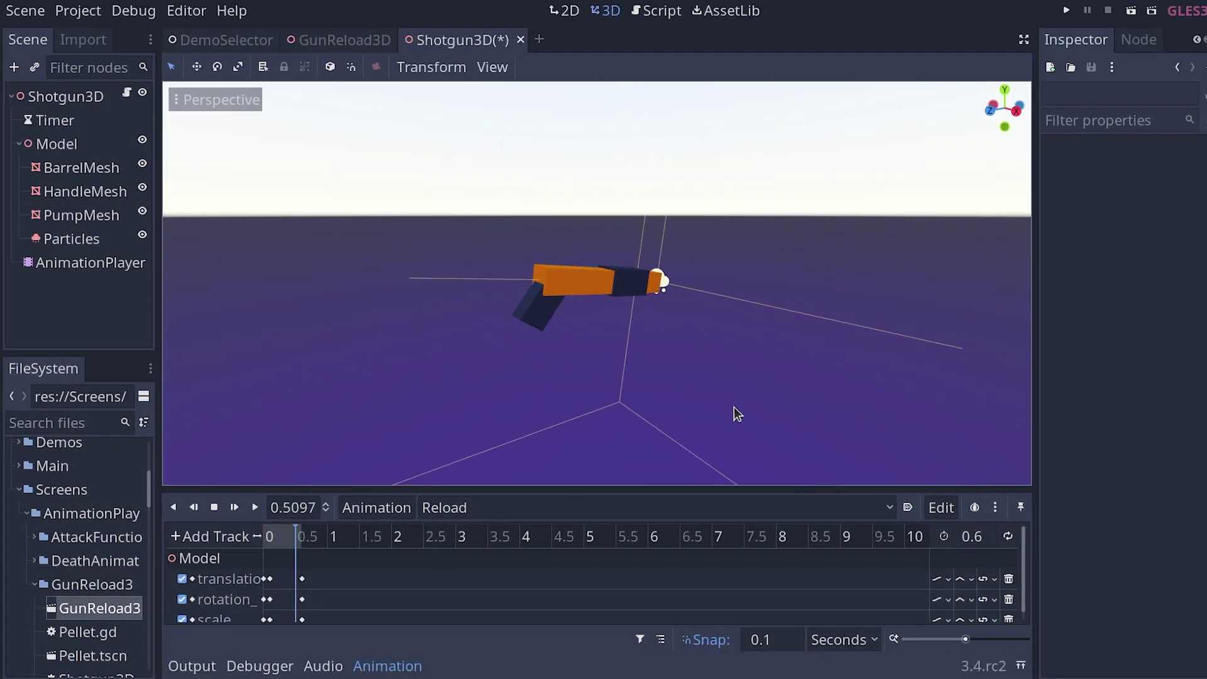
click(662, 506)
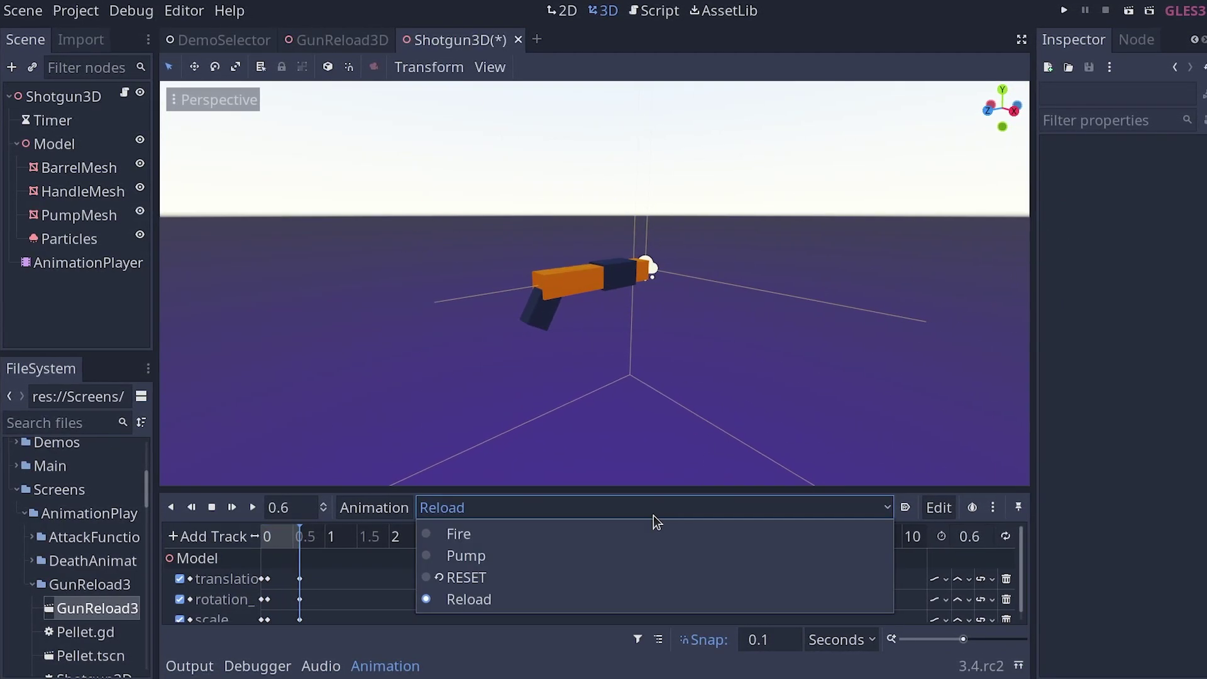
click(523, 578)
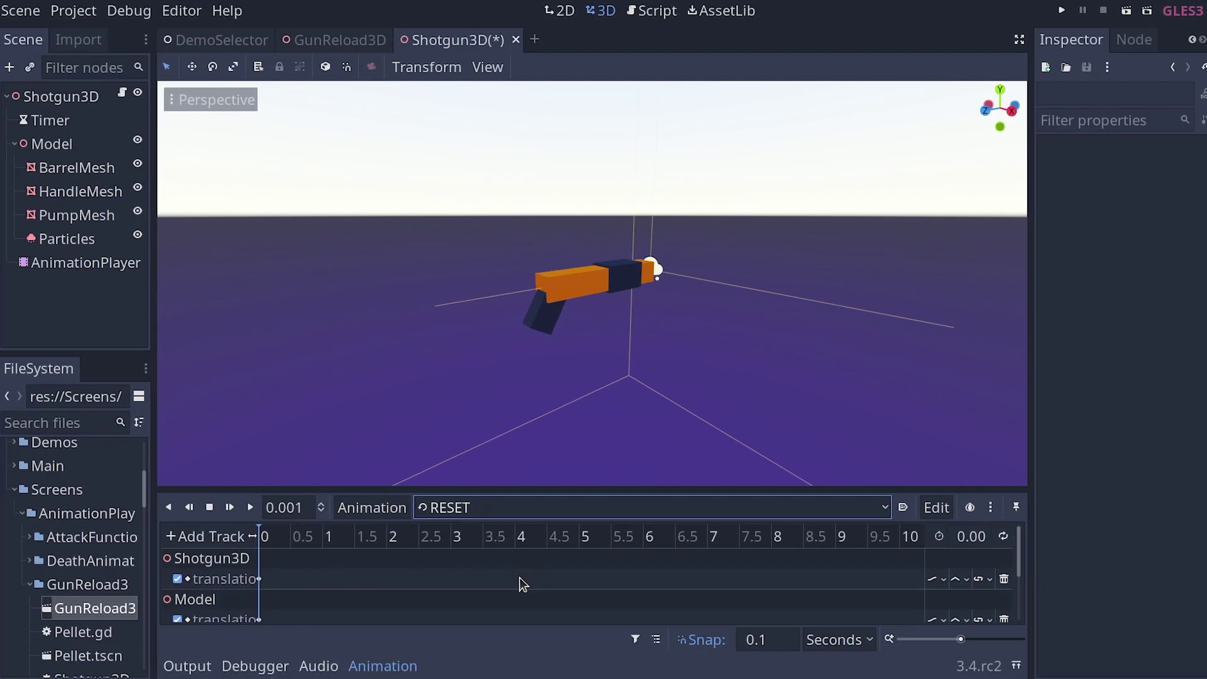
click(531, 511)
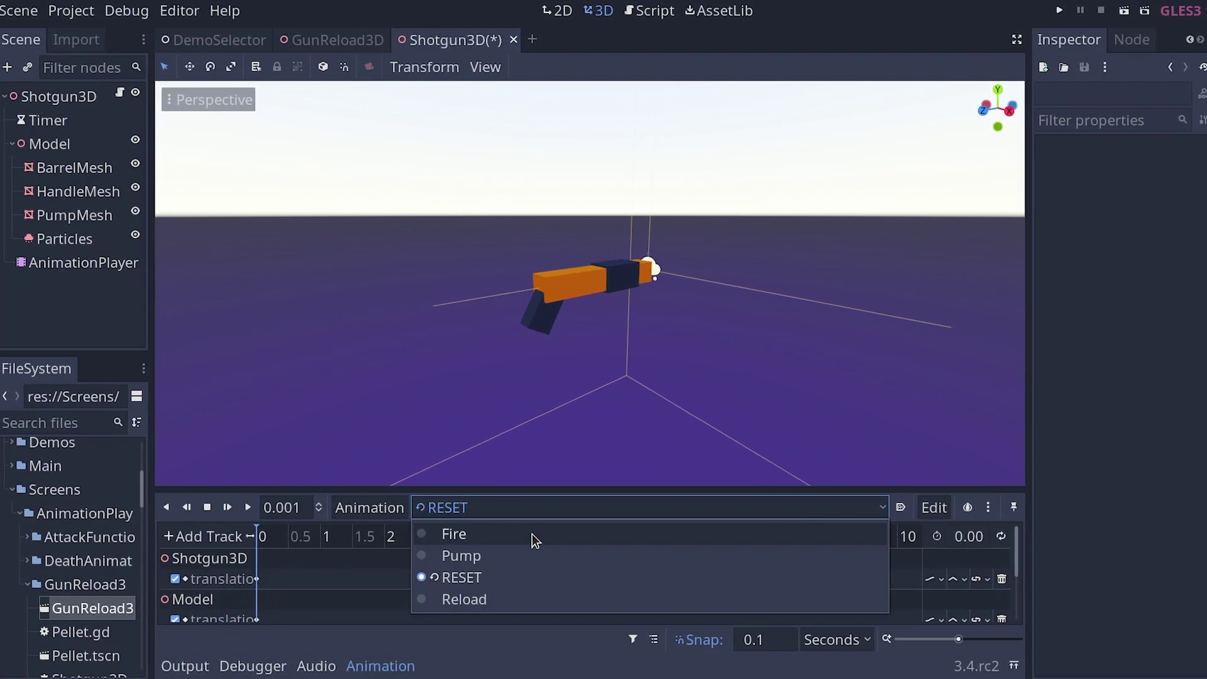
click(504, 597)
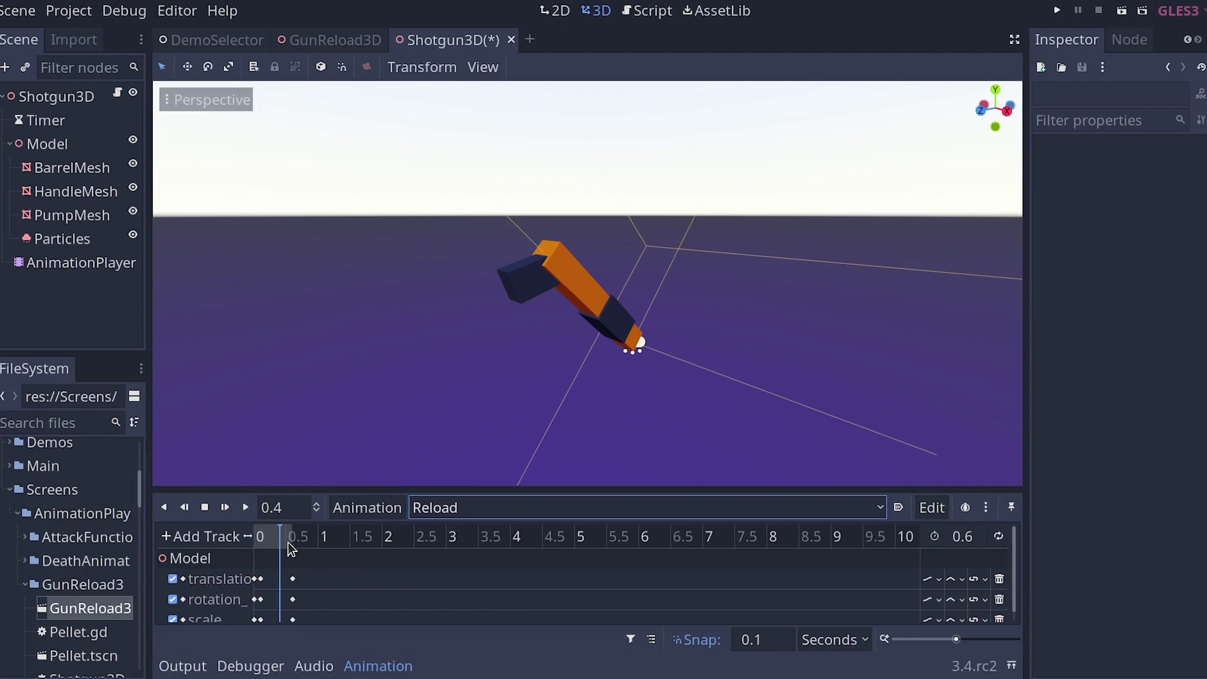
Scrub Reload to 0.3 seconds and apply Edit > Apply Reset to restore the rest pose
click(265, 541)
drag(262, 540, 270, 541)
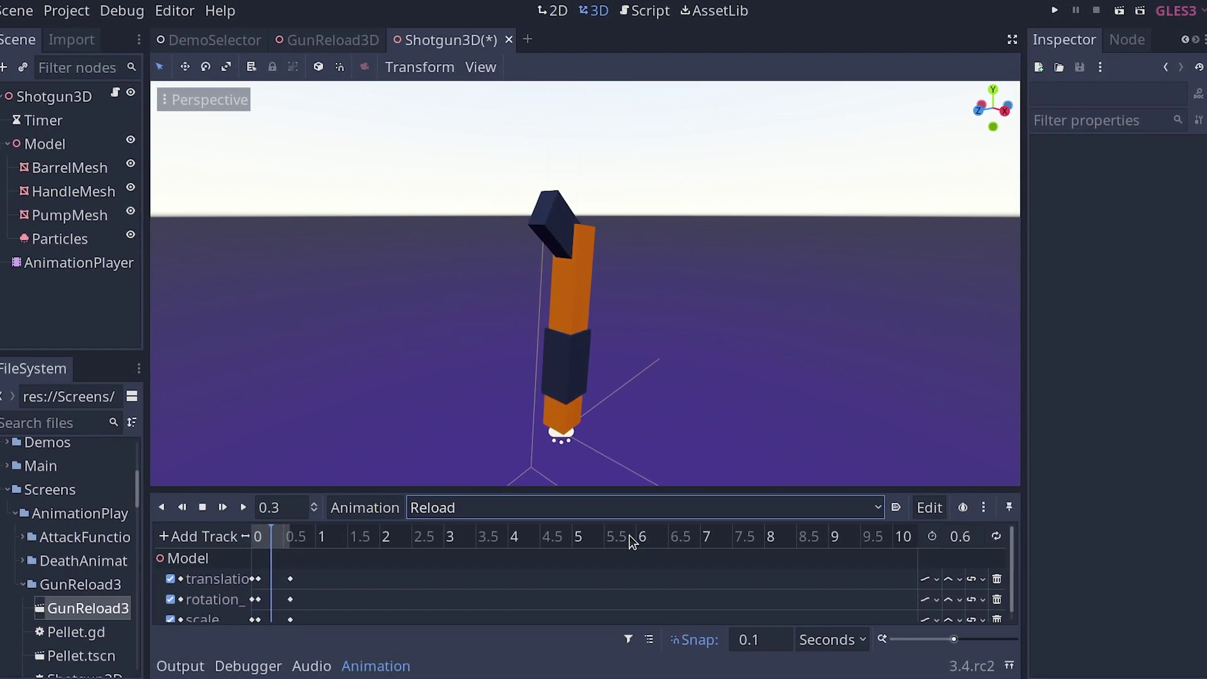
click(926, 509)
click(961, 605)
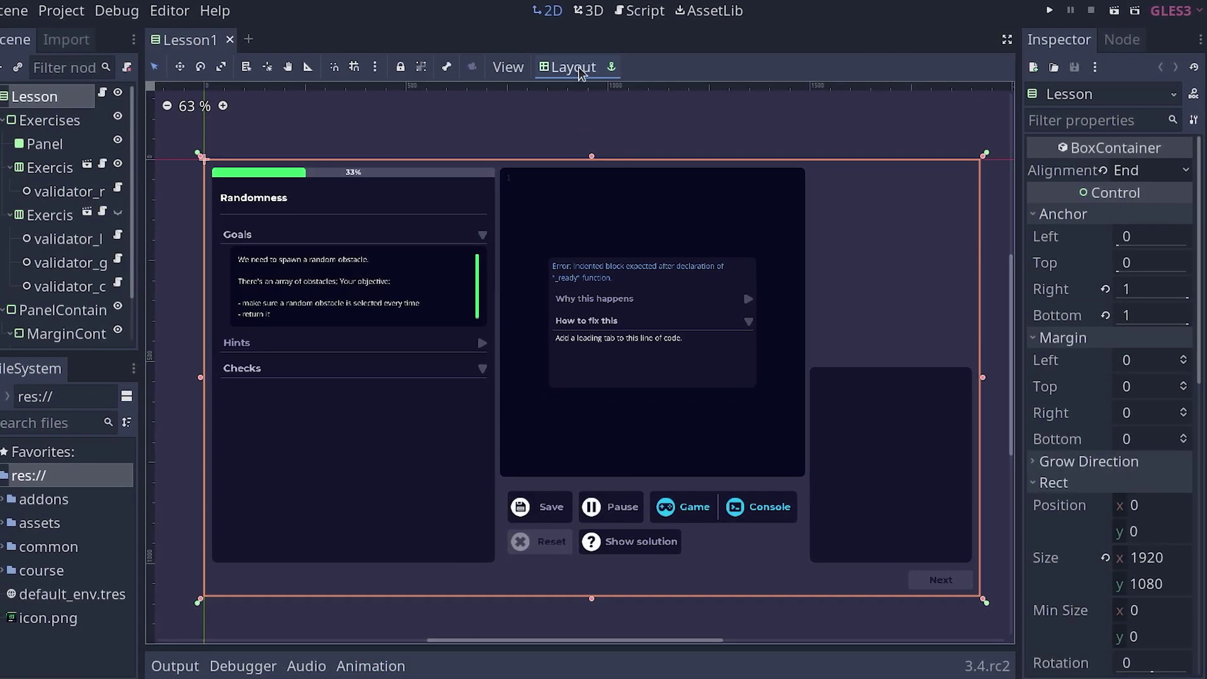
View the Lesson1 layout presets, clear the selection, and select the Lesson root node
click(573, 68)
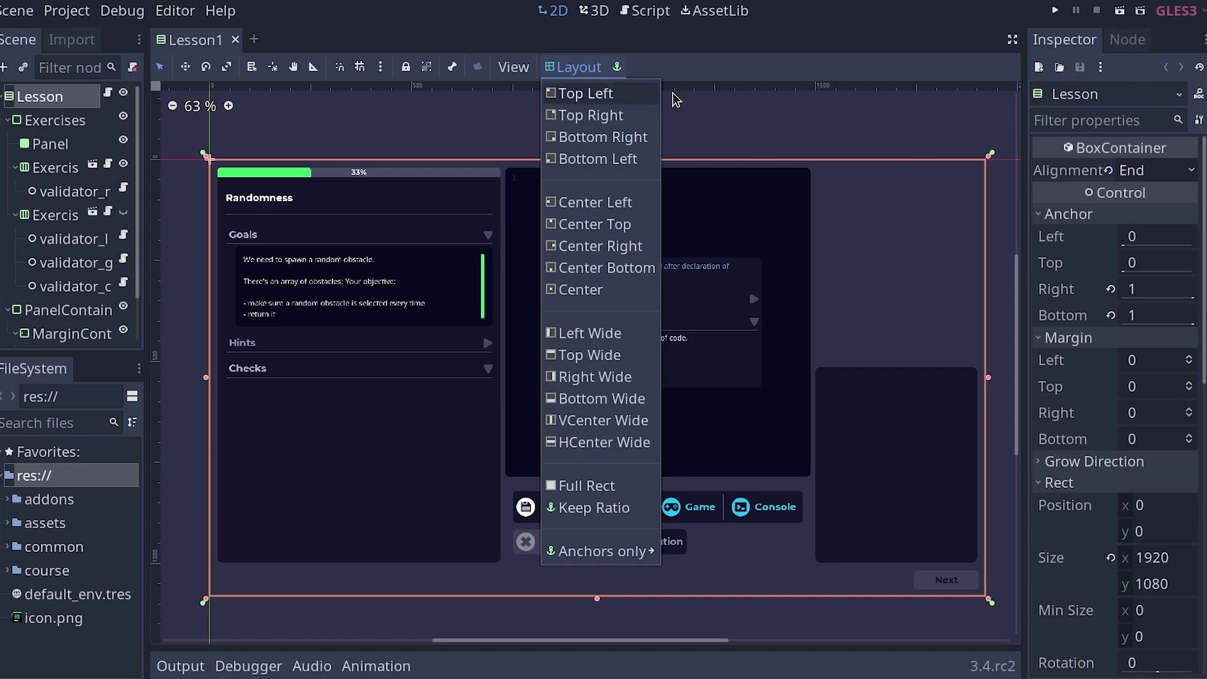
click(723, 128)
click(740, 121)
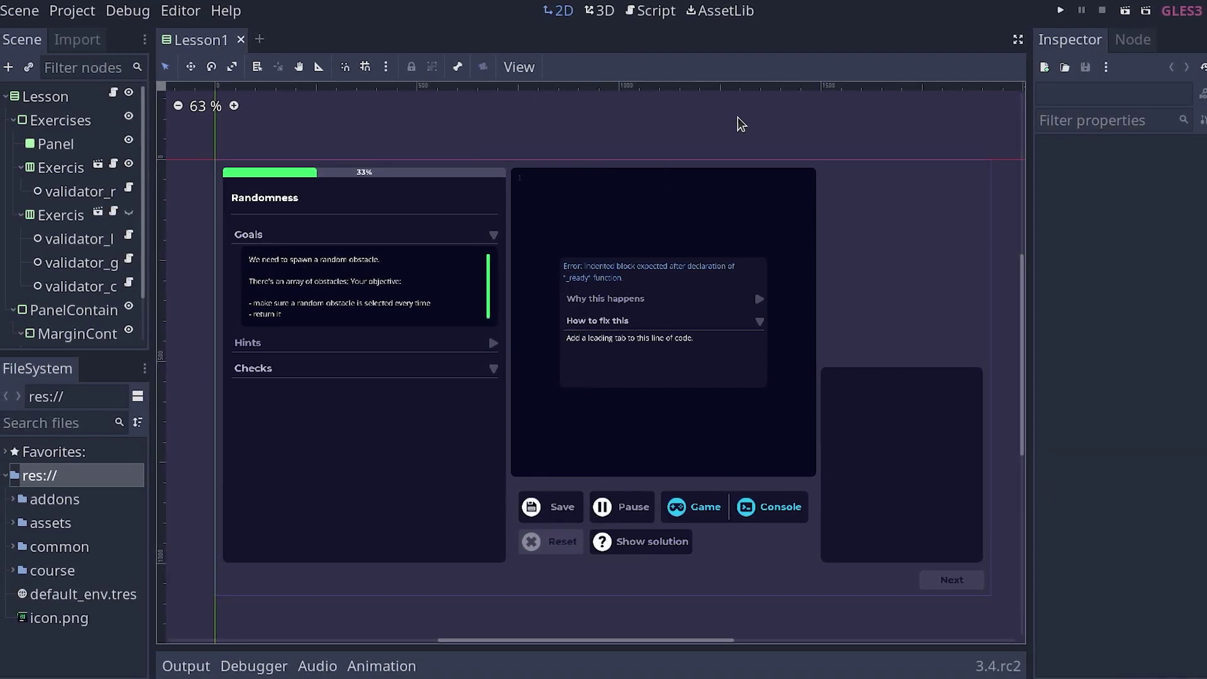
click(50, 97)
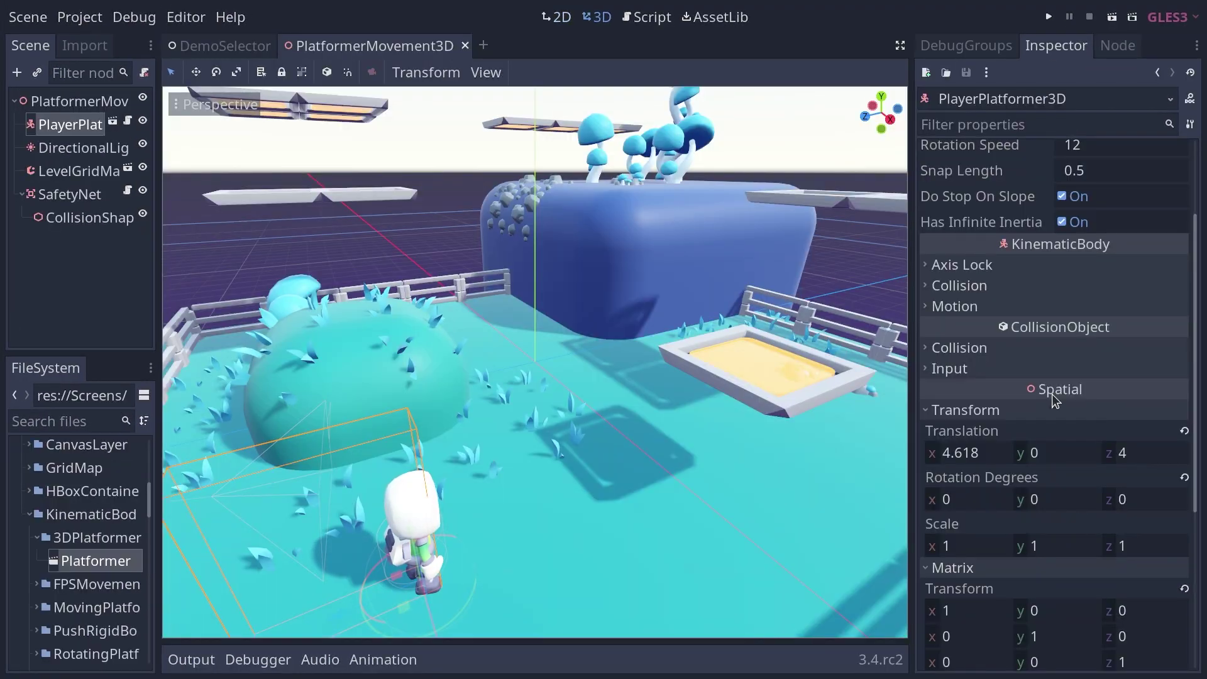
Expand PlayerPlatformer3D's Collision settings to show all 32 Layer and Mask bits
click(959, 348)
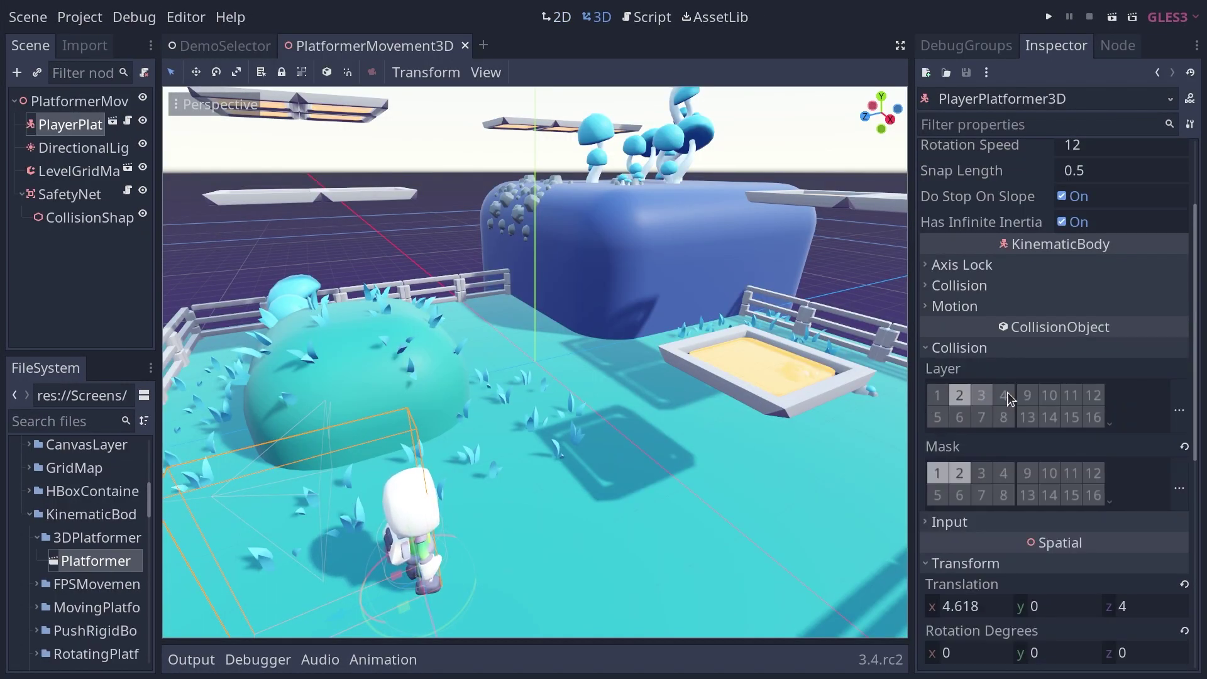
click(1110, 425)
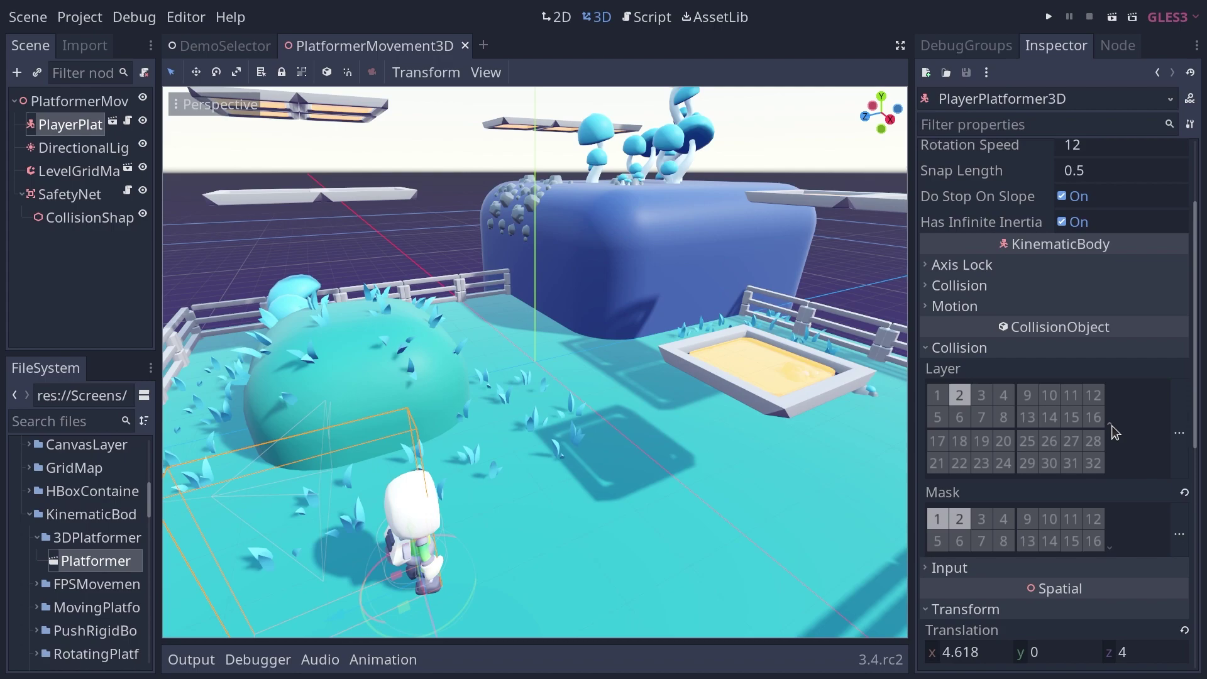
click(1110, 548)
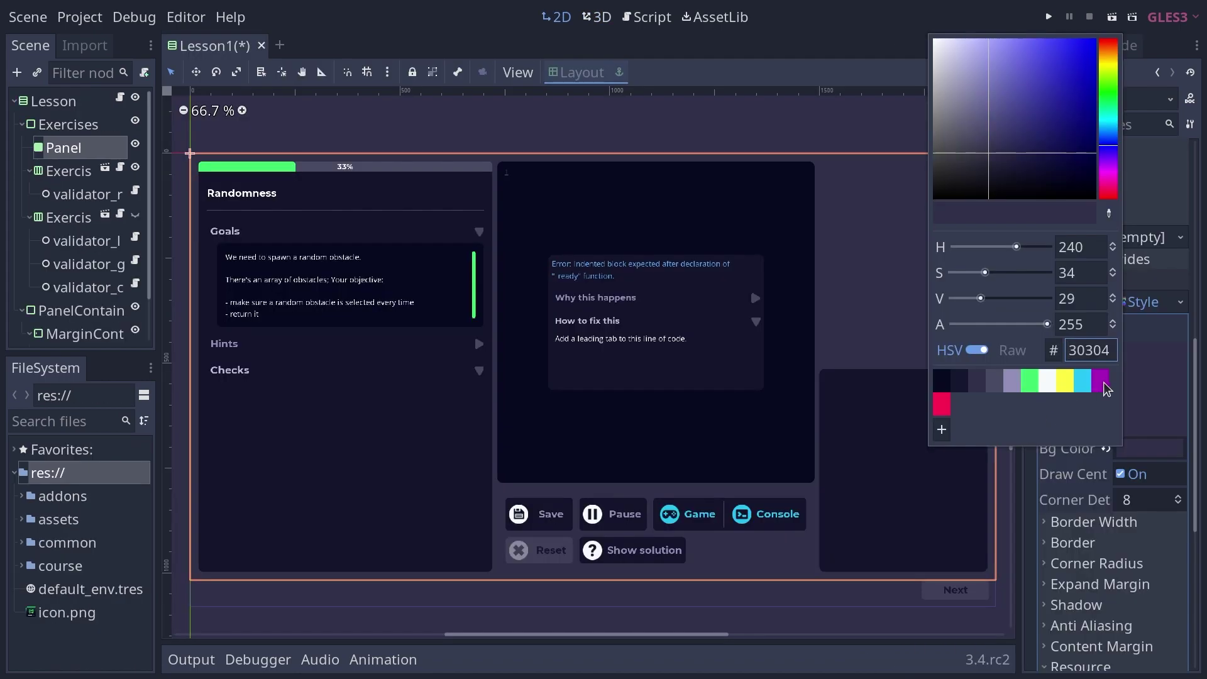
Try a magenta preset on the Panel, restore navy, and re-sort the ui files by Last Modified
click(1103, 384)
click(990, 215)
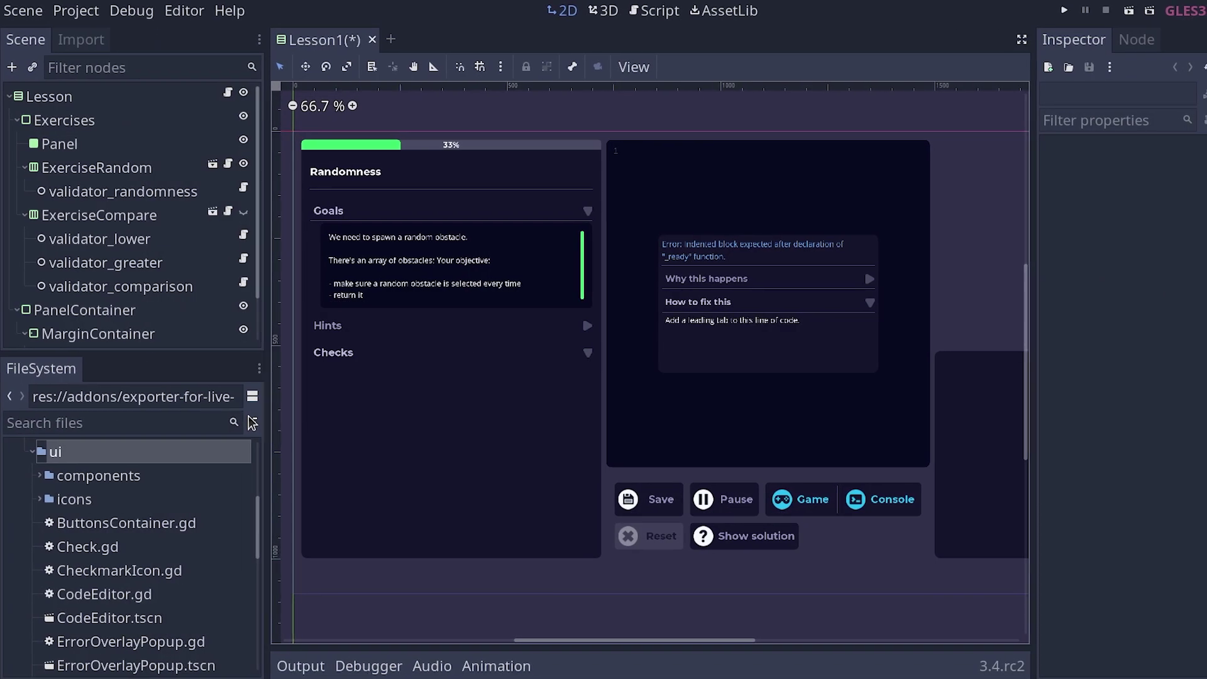
click(252, 423)
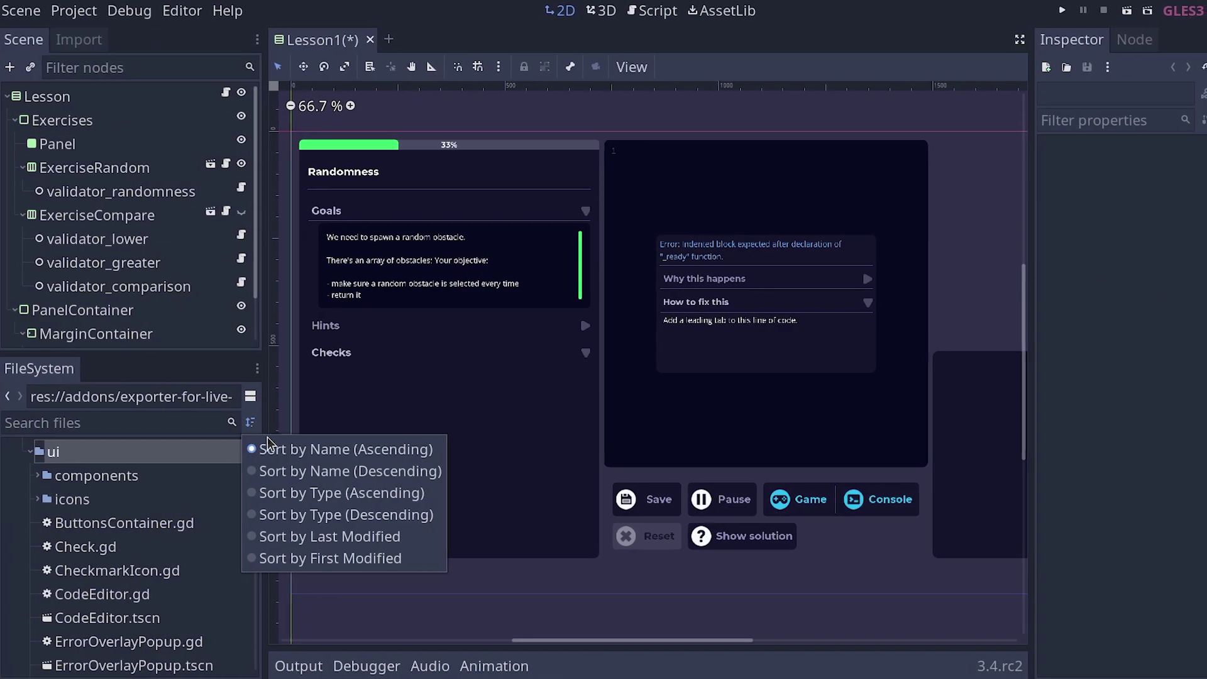
click(304, 538)
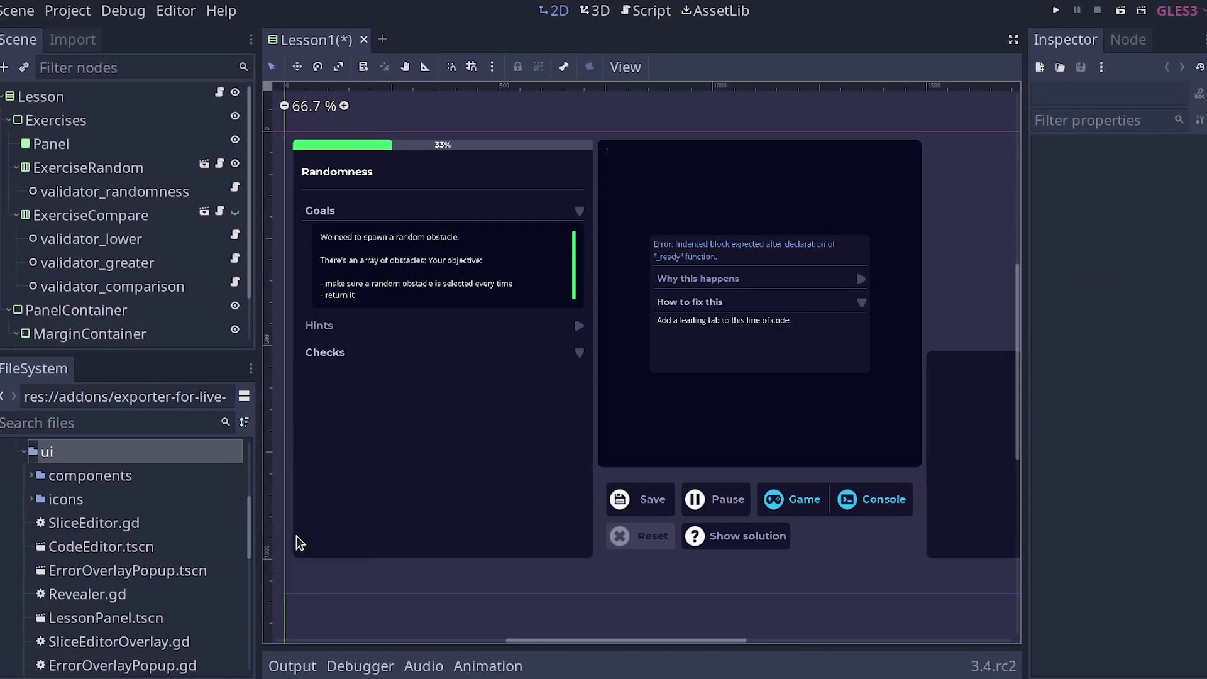
click(244, 422)
Re-sort the files by name, open the Export Templates manager, and widen the Inspector
click(276, 449)
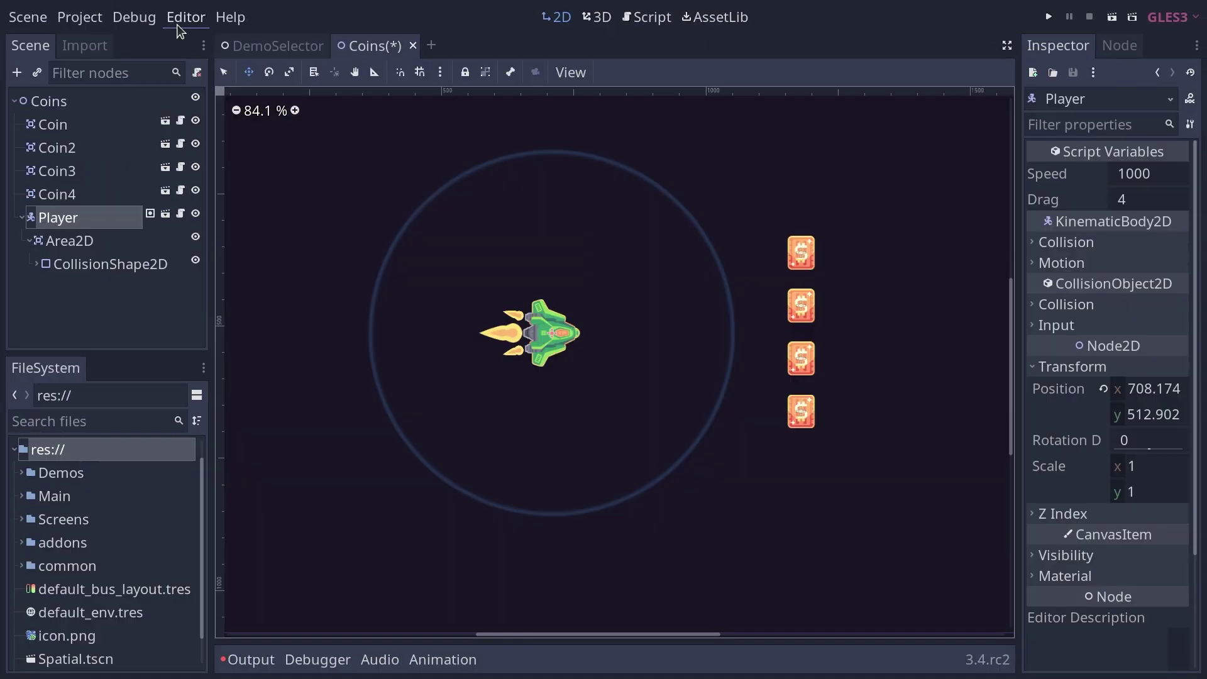
click(177, 21)
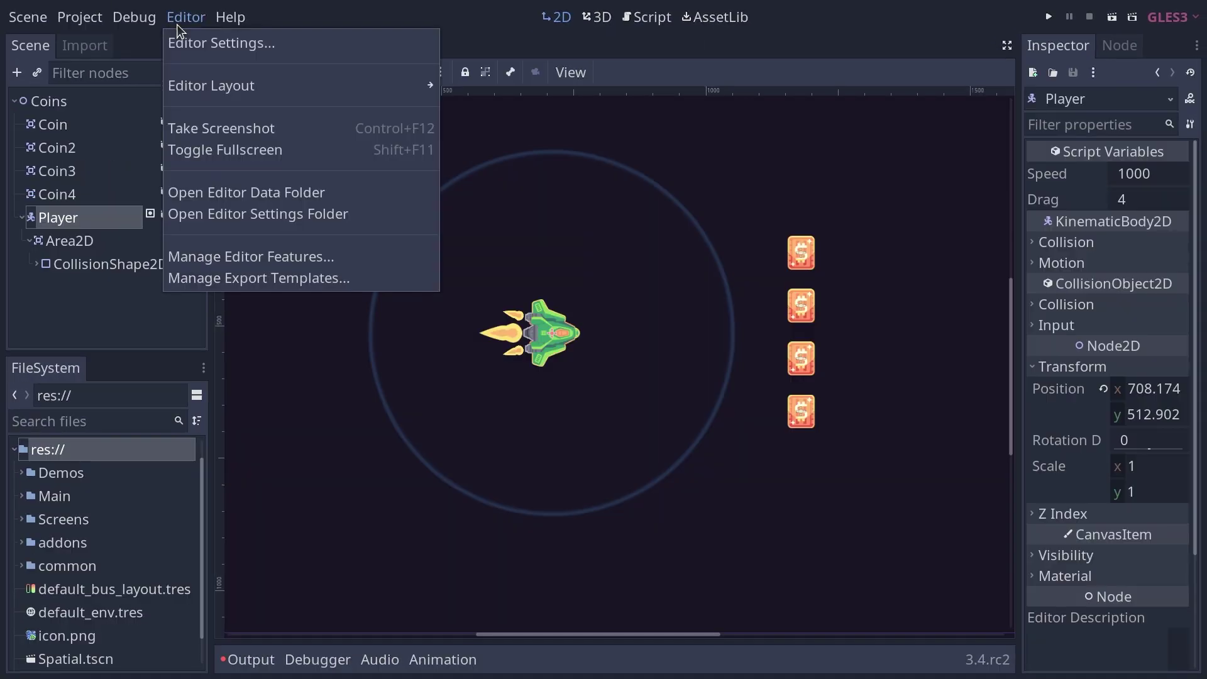
click(244, 278)
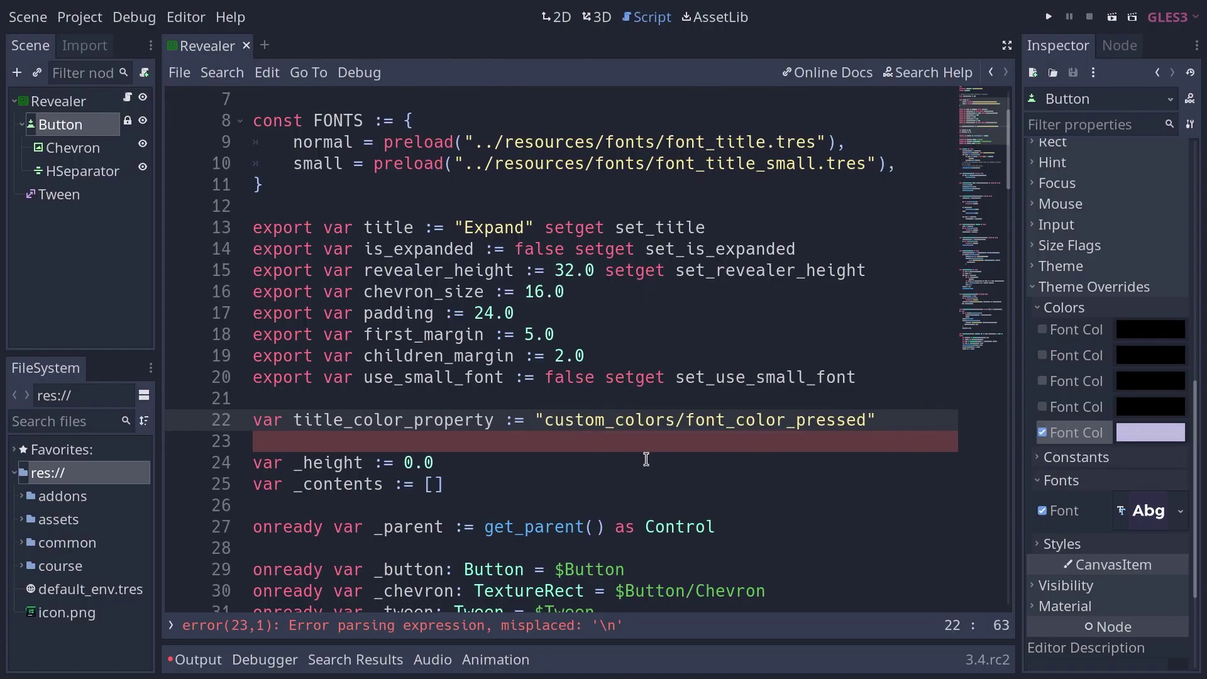
scroll(776, 338, down, 7)
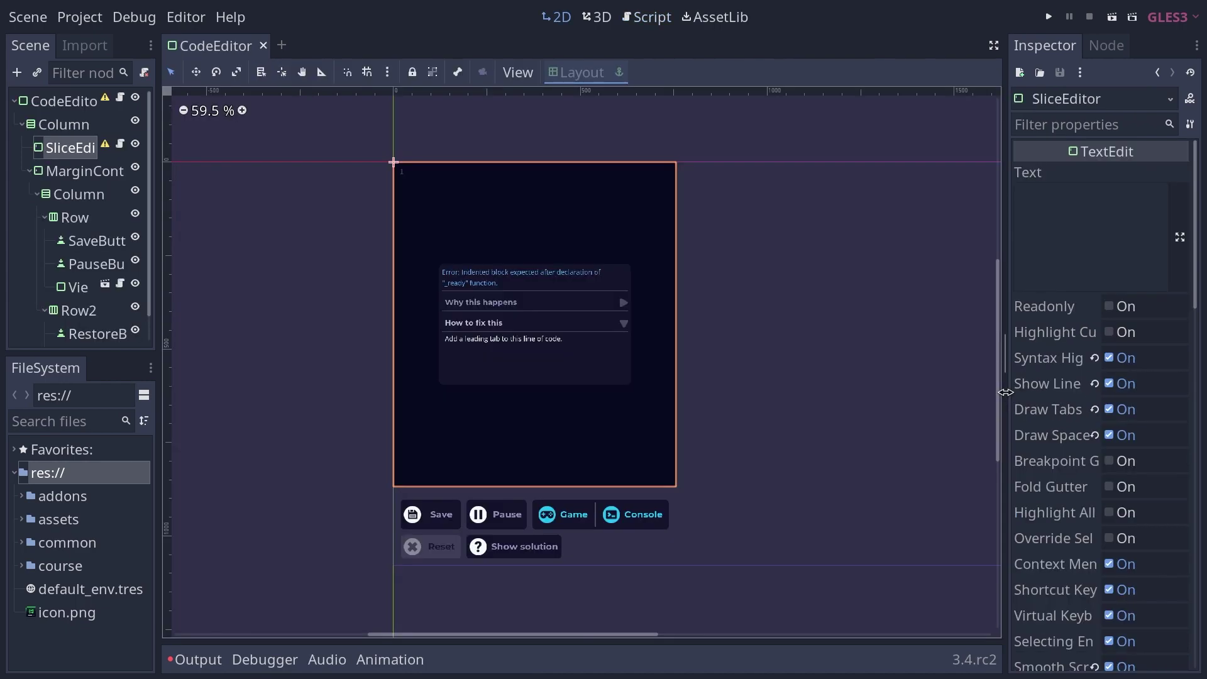
drag(1001, 393, 926, 391)
Open the TextEdit class documentation for the SliceEditor
click(1073, 98)
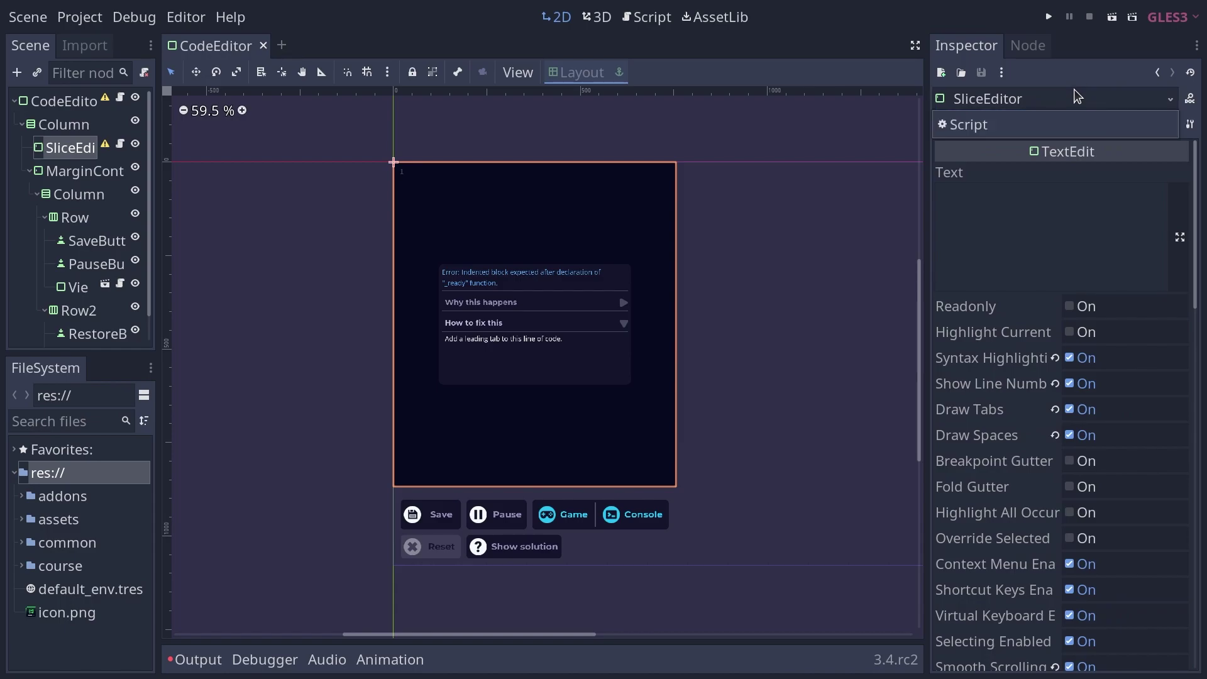
click(1082, 73)
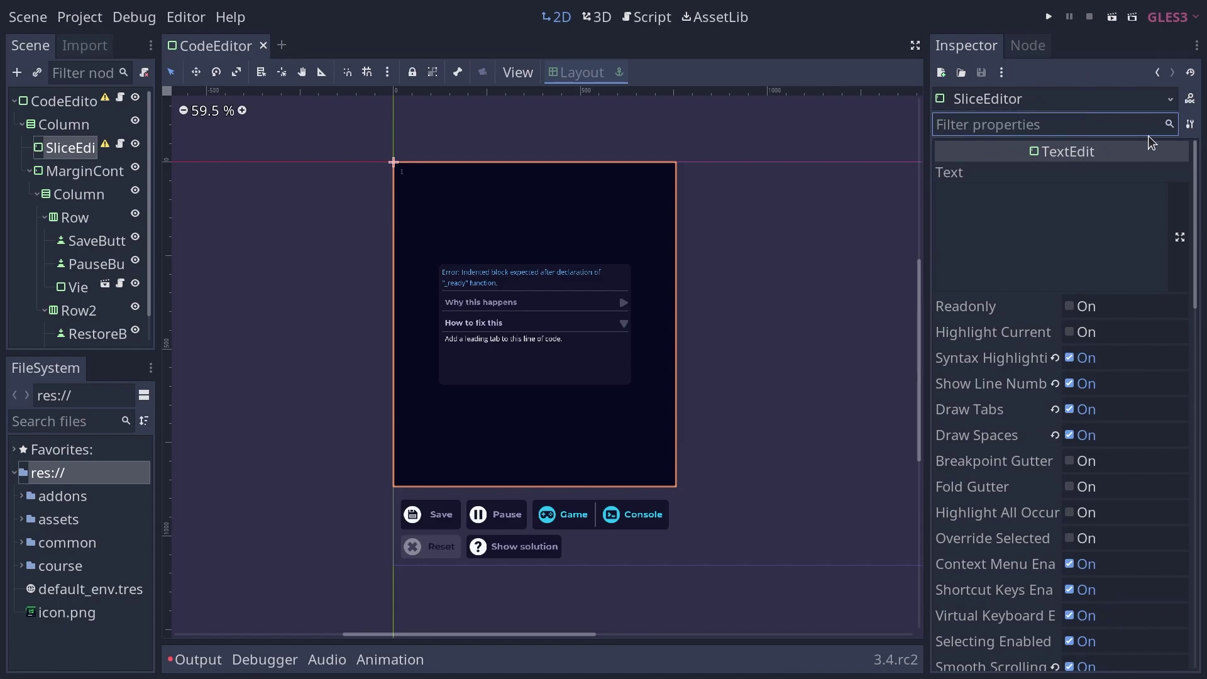
click(1190, 102)
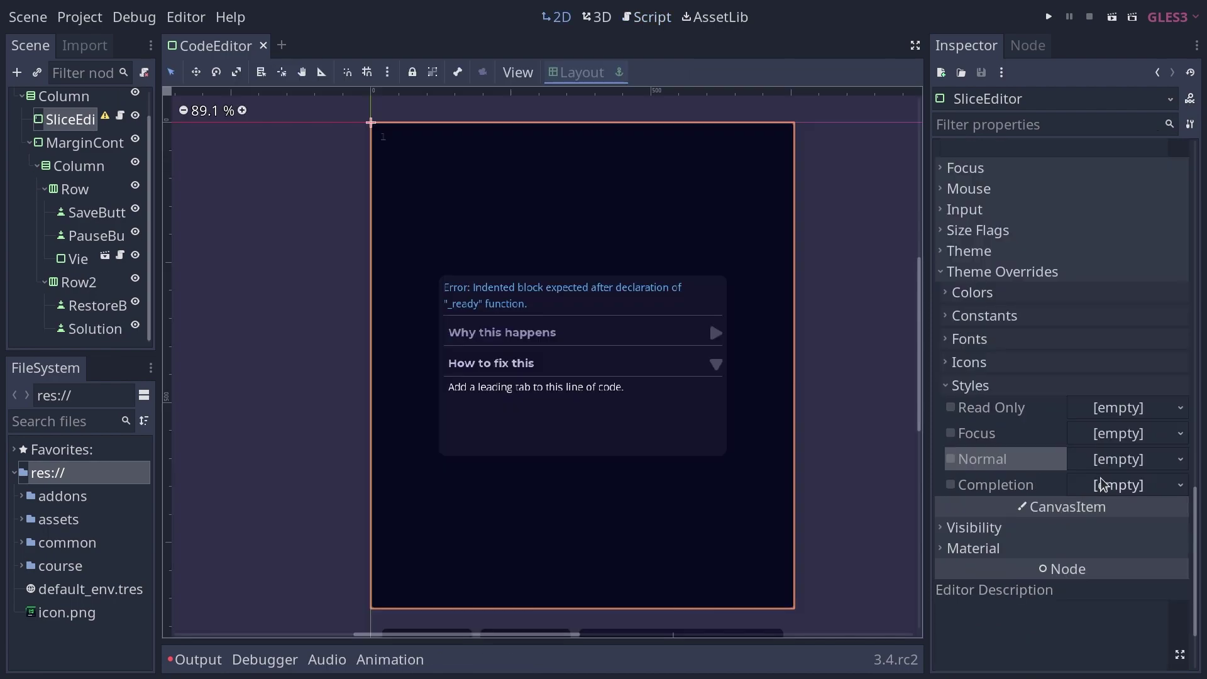
Quick-load panel_breadcrumbs.tres as the Normal style override, searching 'pane'
click(1114, 464)
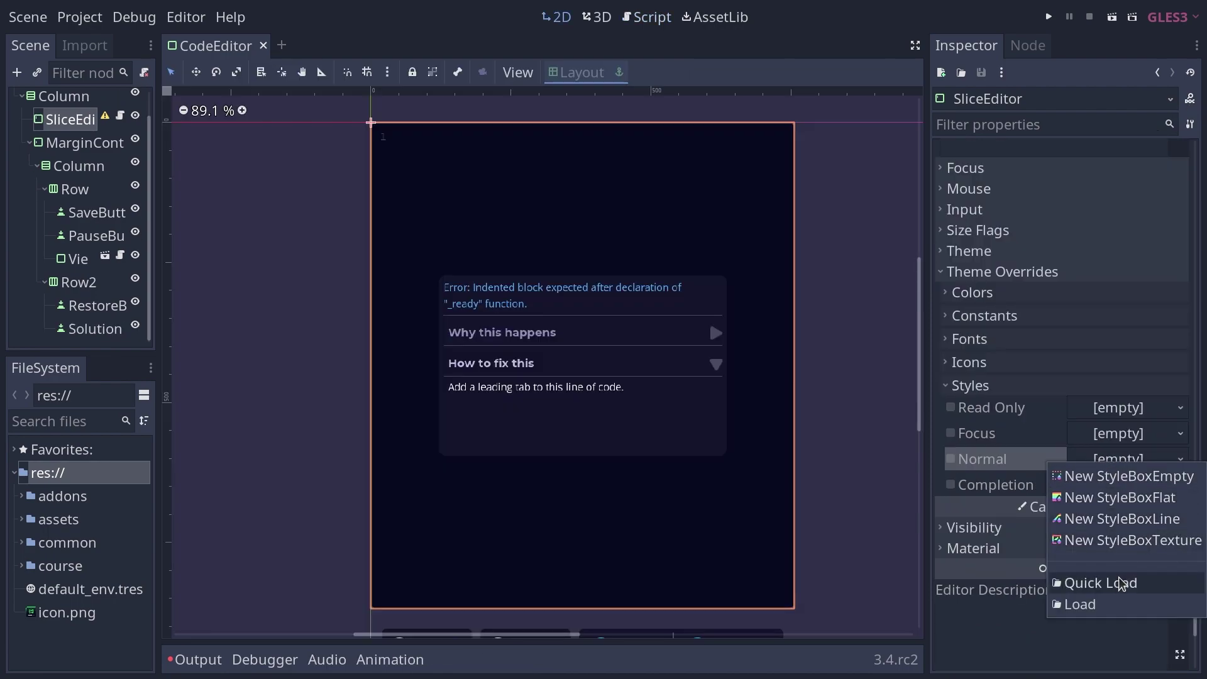
click(1099, 582)
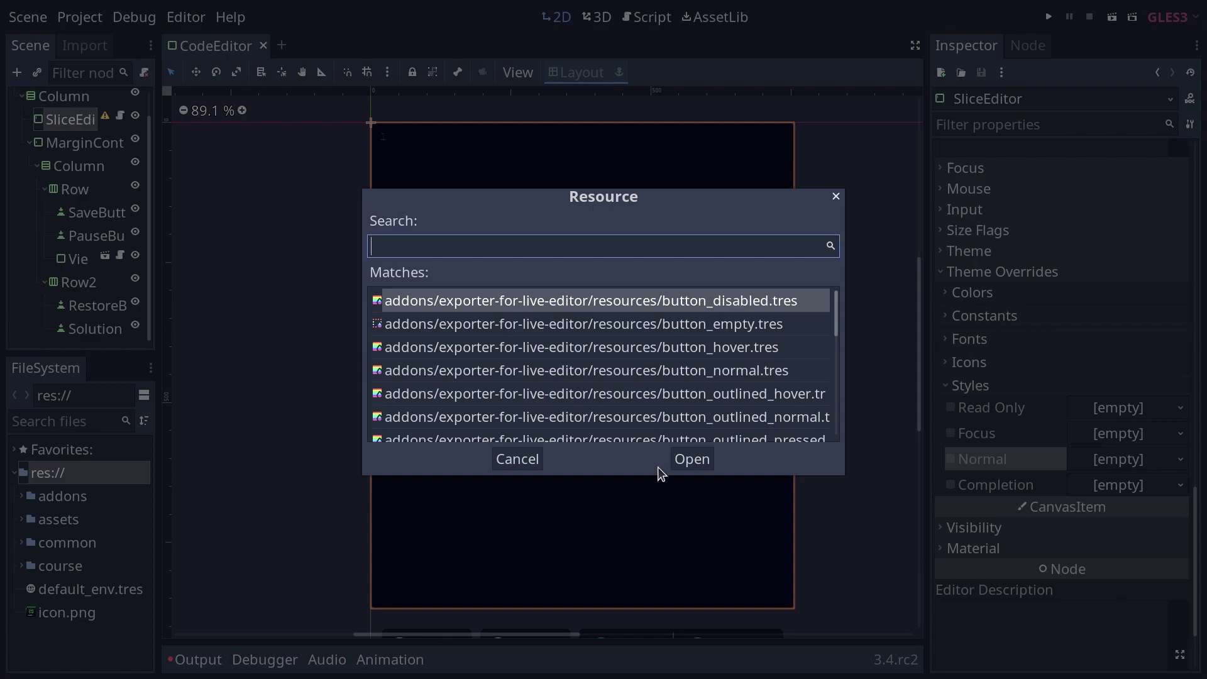
text(pane)
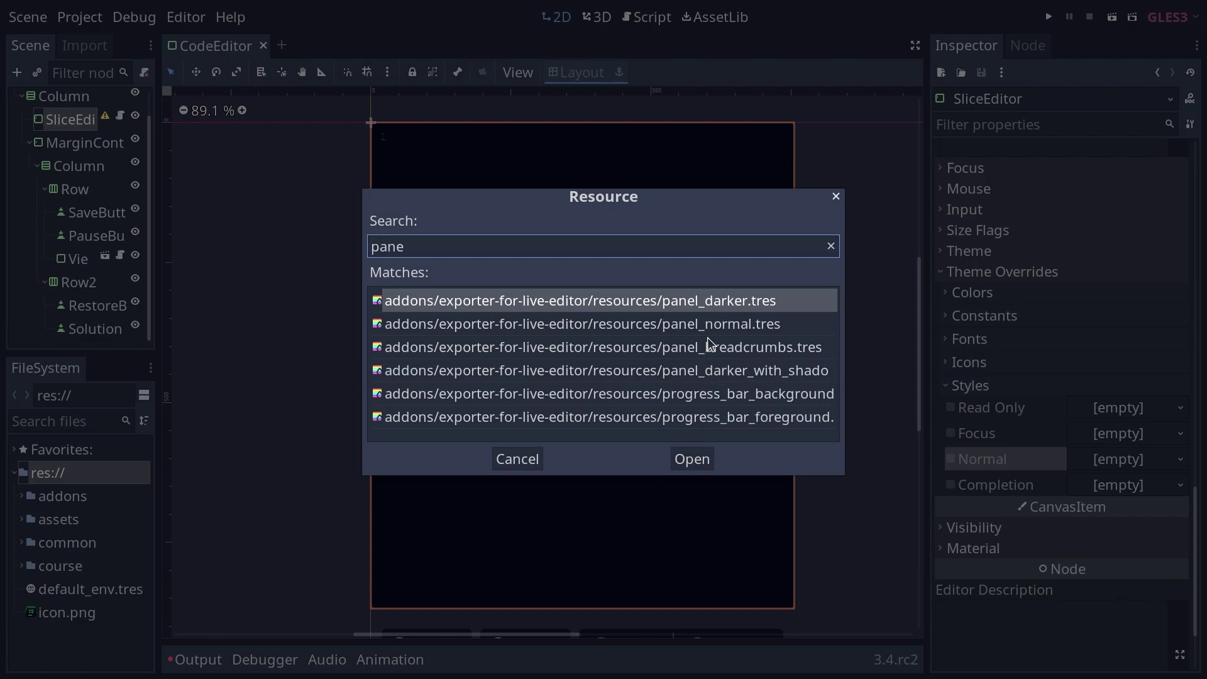
double_click(715, 346)
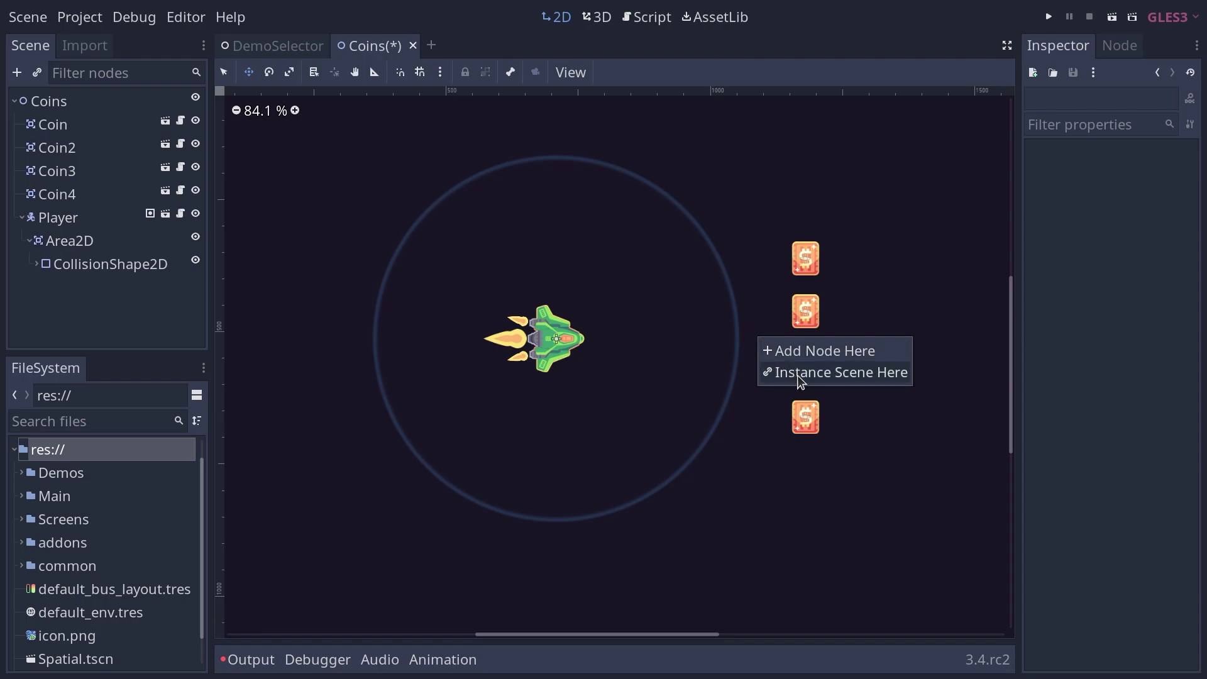
Instance the coin scene at the canvas spot and nudge the new Coin5 slightly upward
click(797, 372)
text(coin)
key(Return)
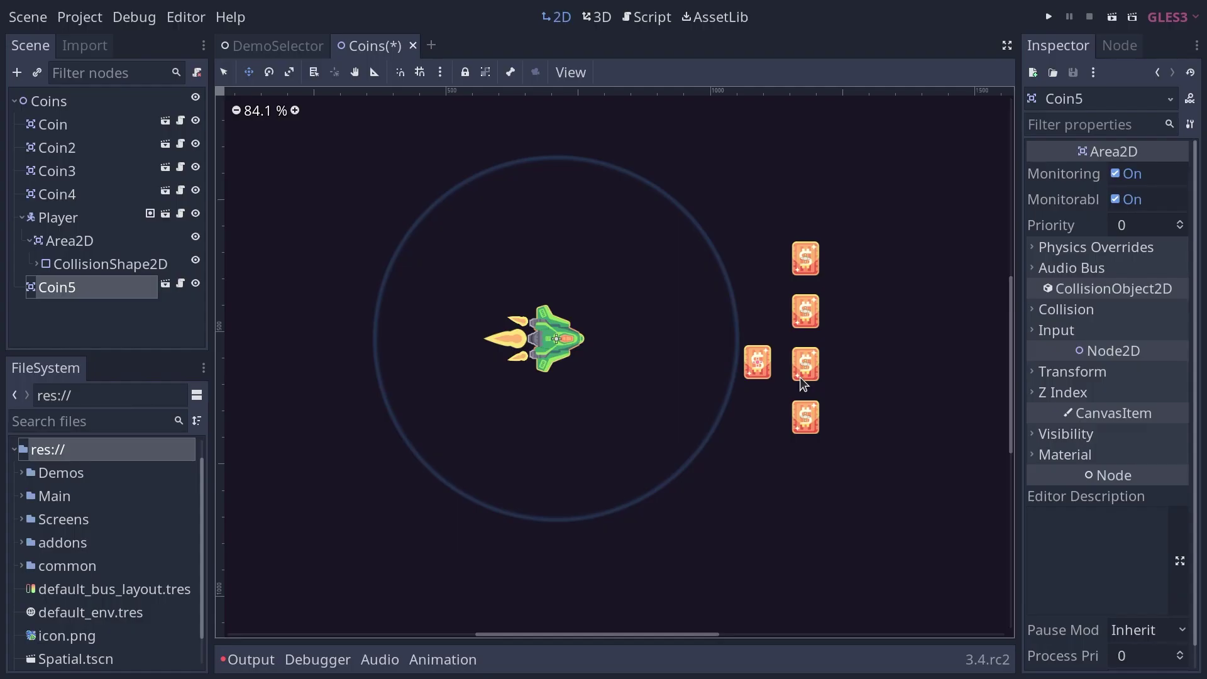
drag(775, 372, 777, 362)
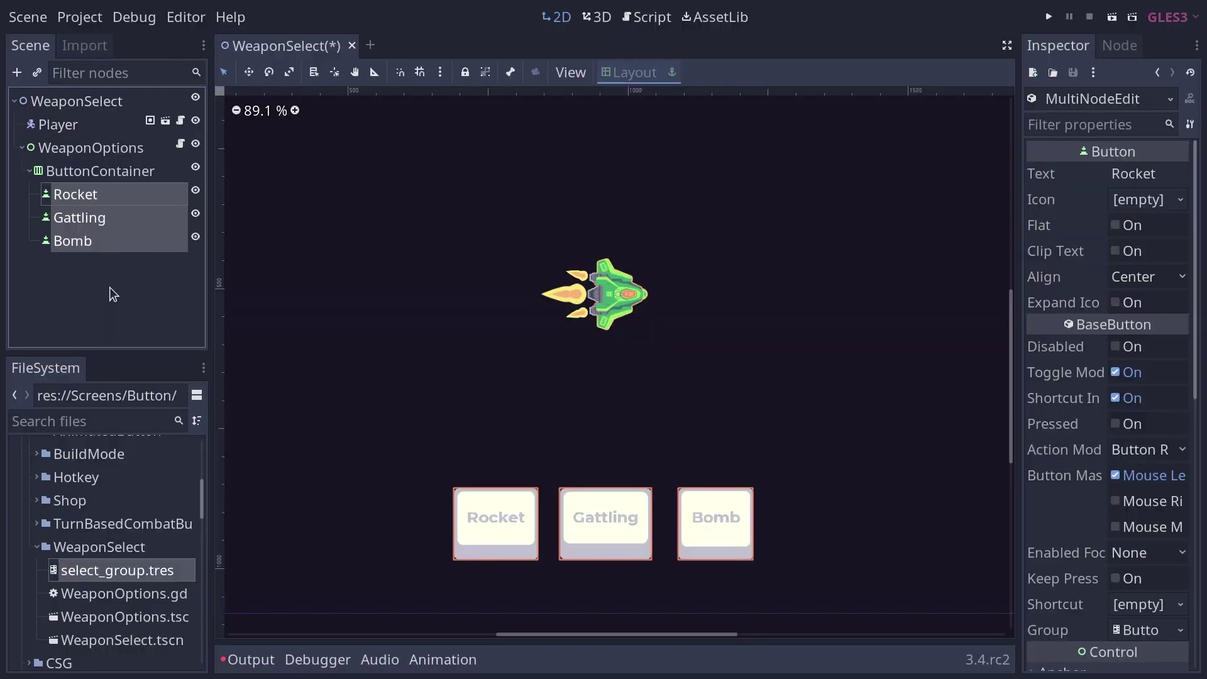
key(F3)
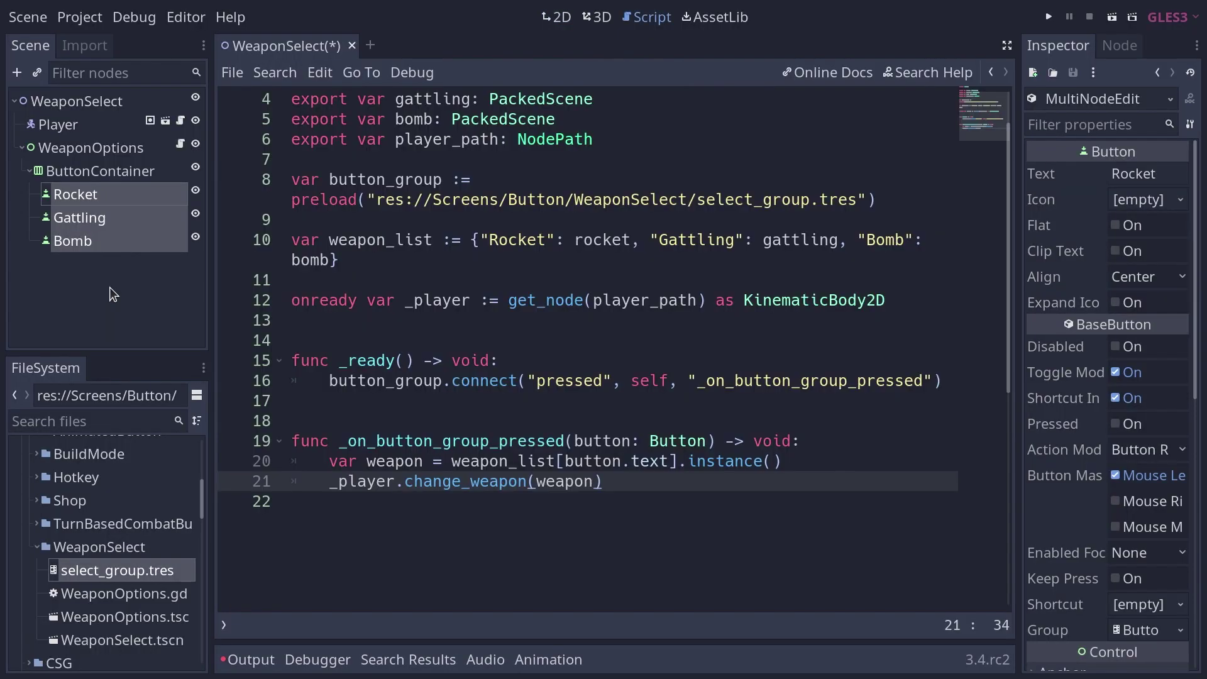
double_click(376, 382)
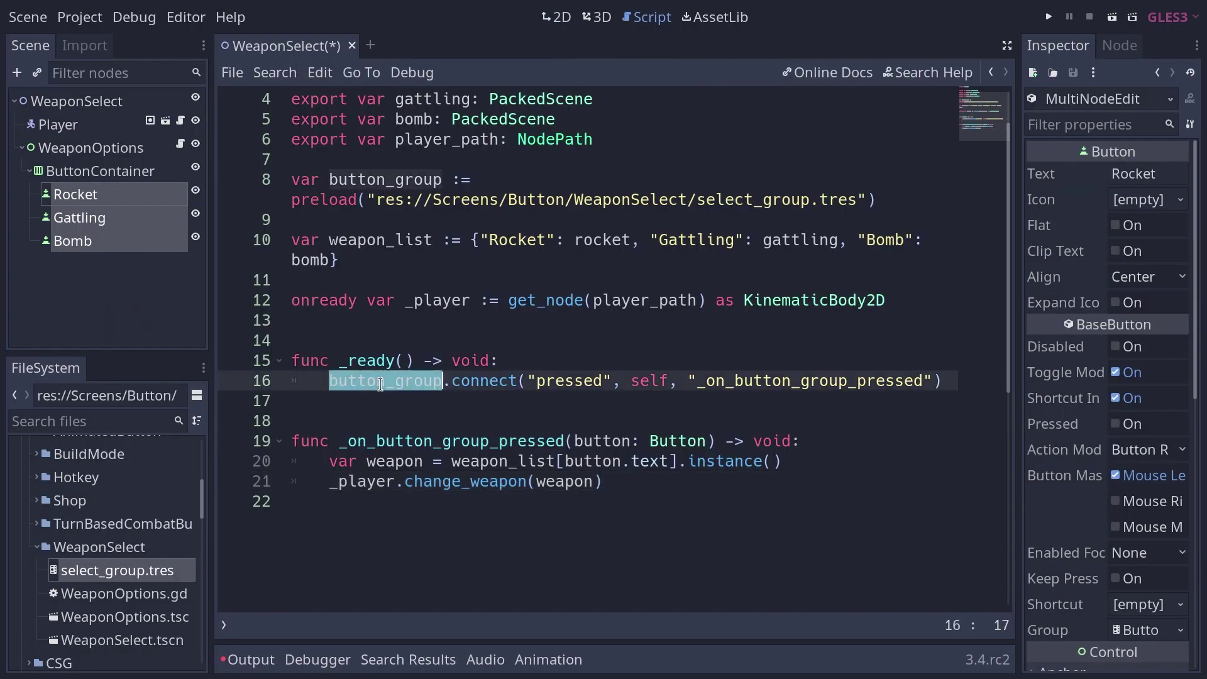
click(624, 489)
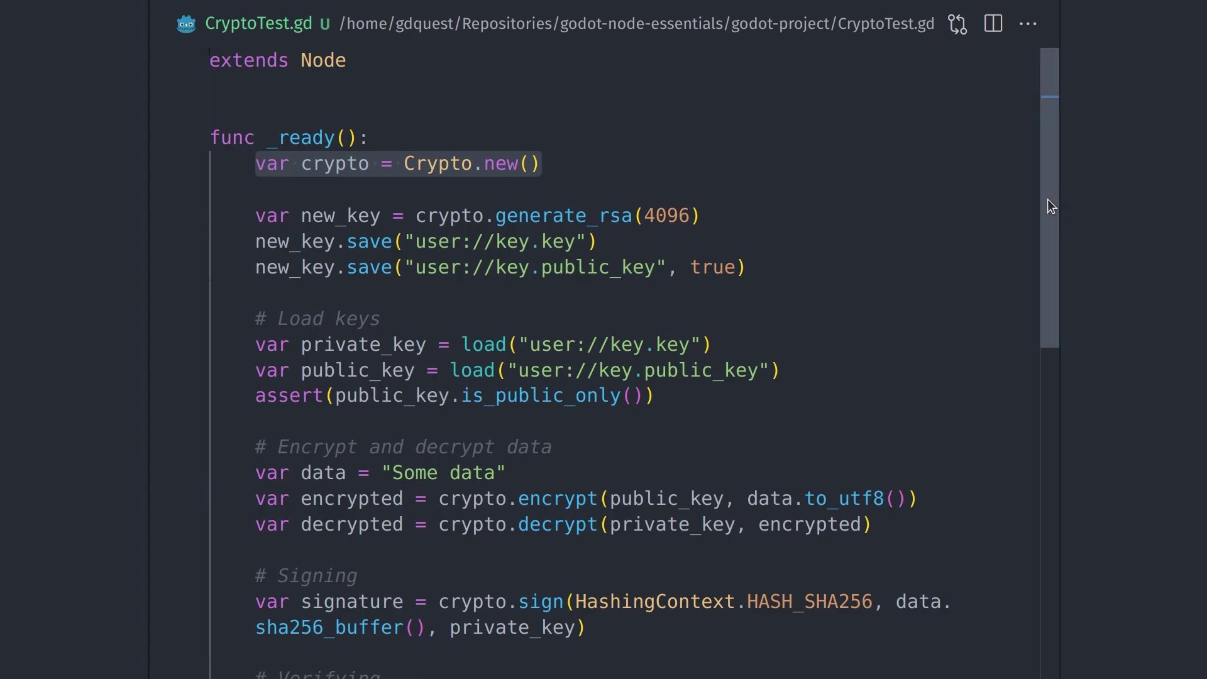
Show javascript.gd and select its JavaScript.create_callback and get_interface("Notification") calls
drag(1047, 198, 1048, 278)
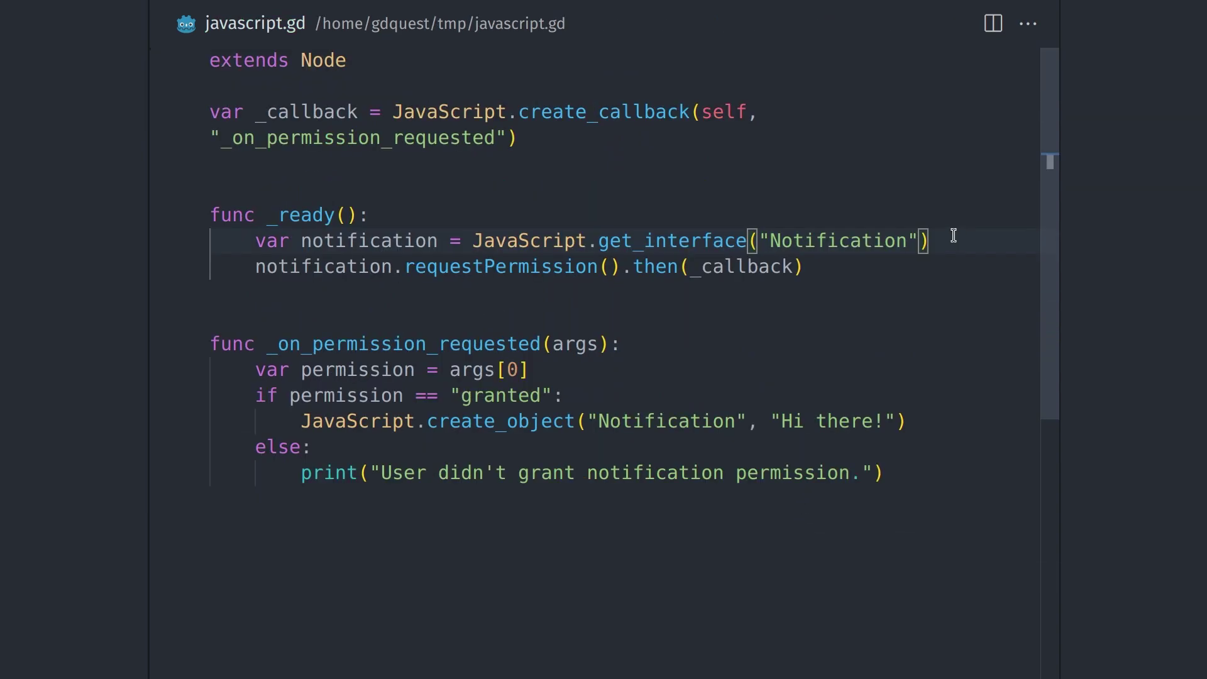
drag(511, 137, 397, 110)
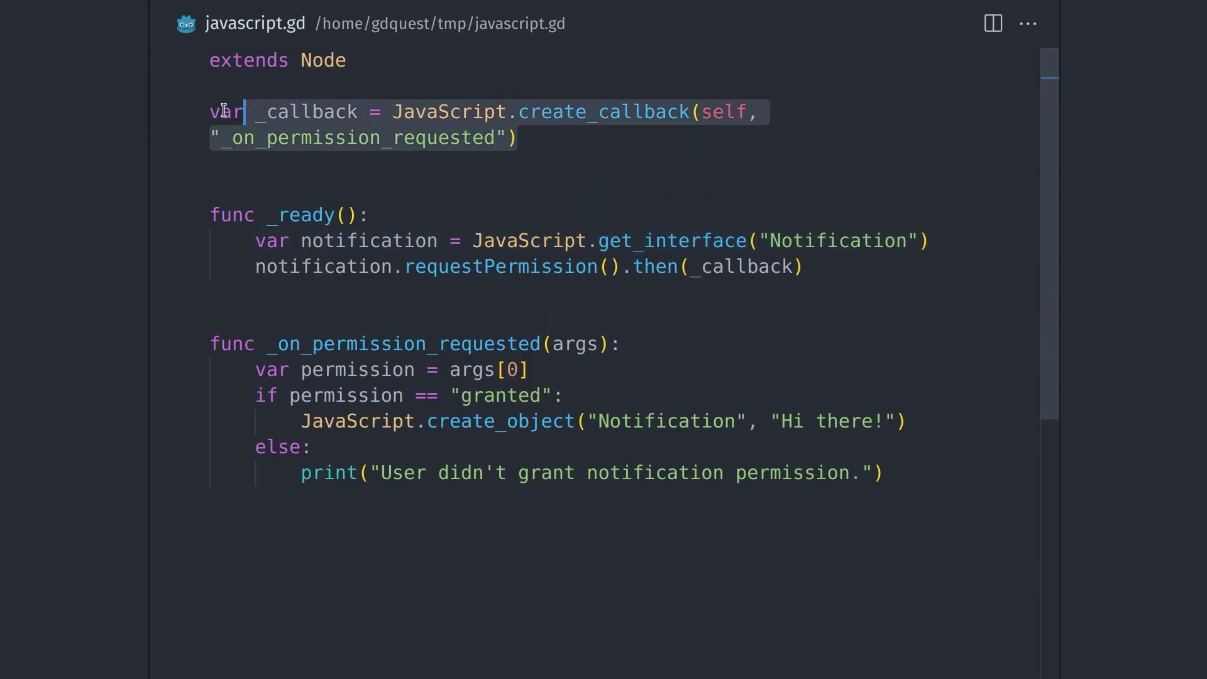
drag(953, 244, 598, 244)
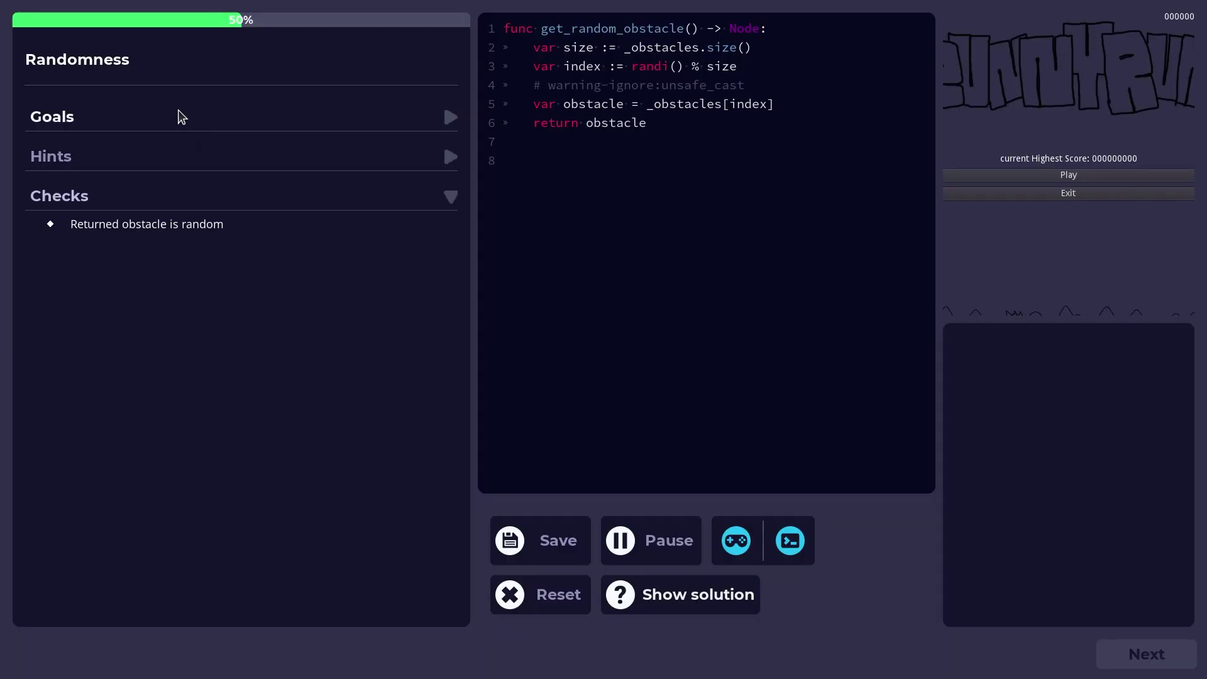
Expand the Randomness lesson's Goals and Hints sections and reveal Hint 1
click(178, 116)
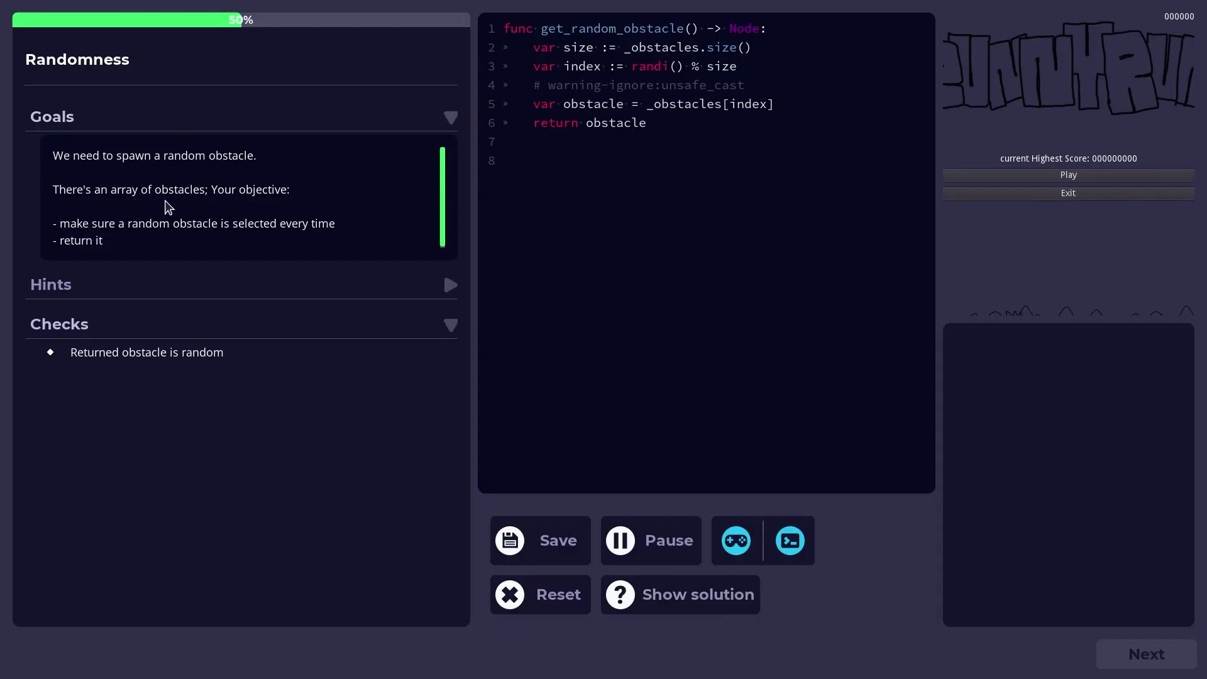
click(169, 284)
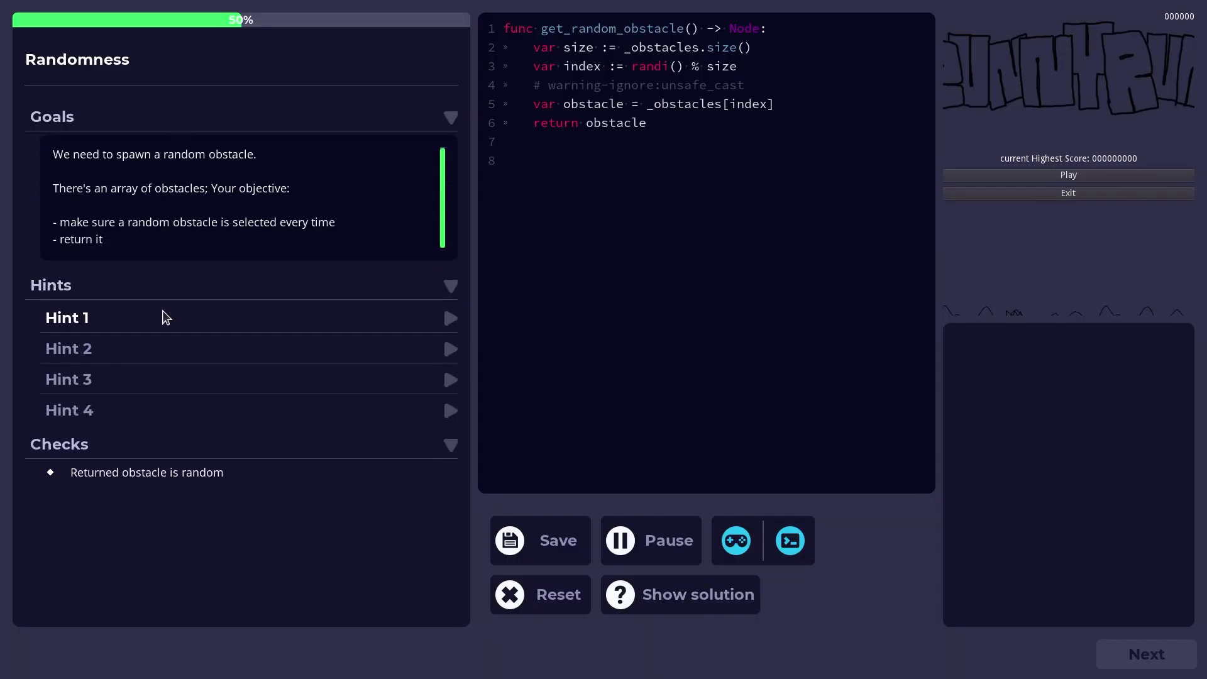
click(164, 316)
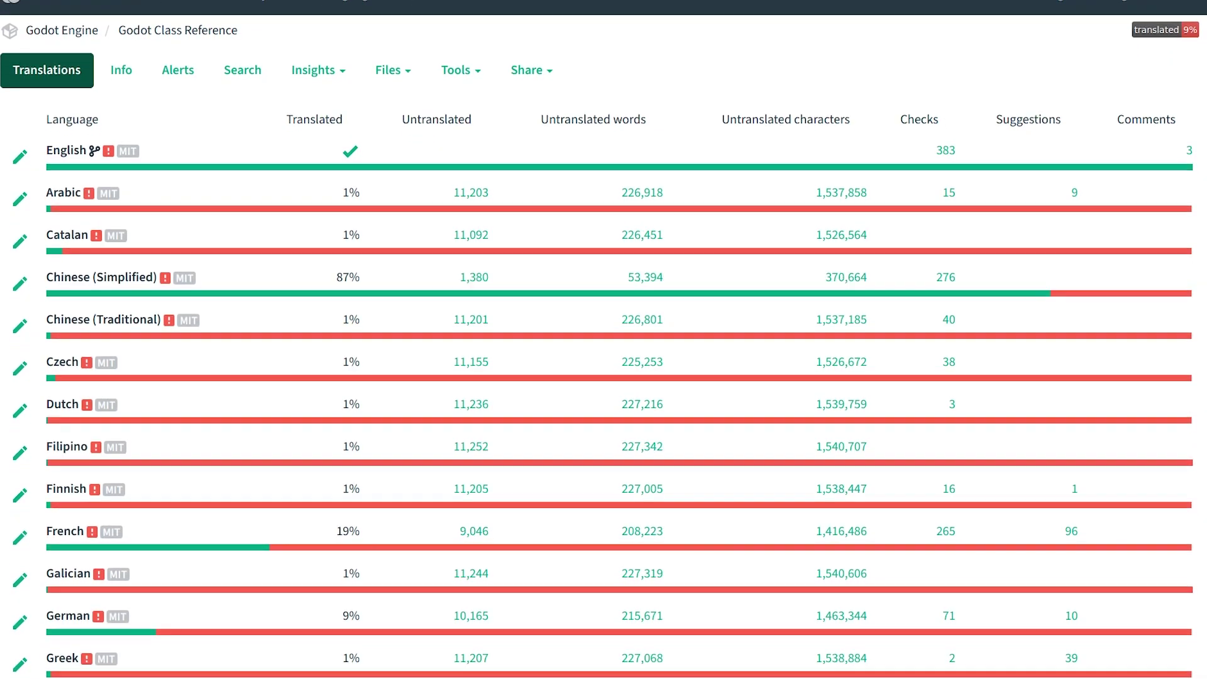
Scroll the Godot Class Reference translations table down to the Hindi–Swedish rows
scroll(603, 339, down, 8)
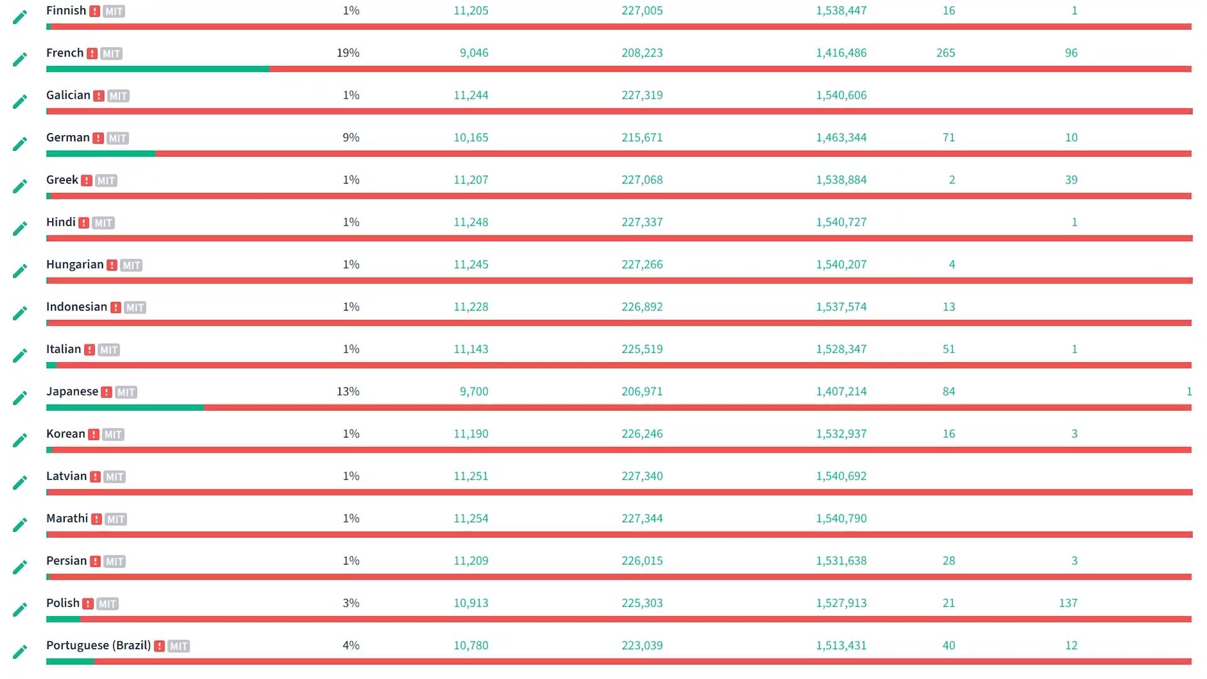
scroll(603, 339, down, 1)
scroll(603, 339, down, 3)
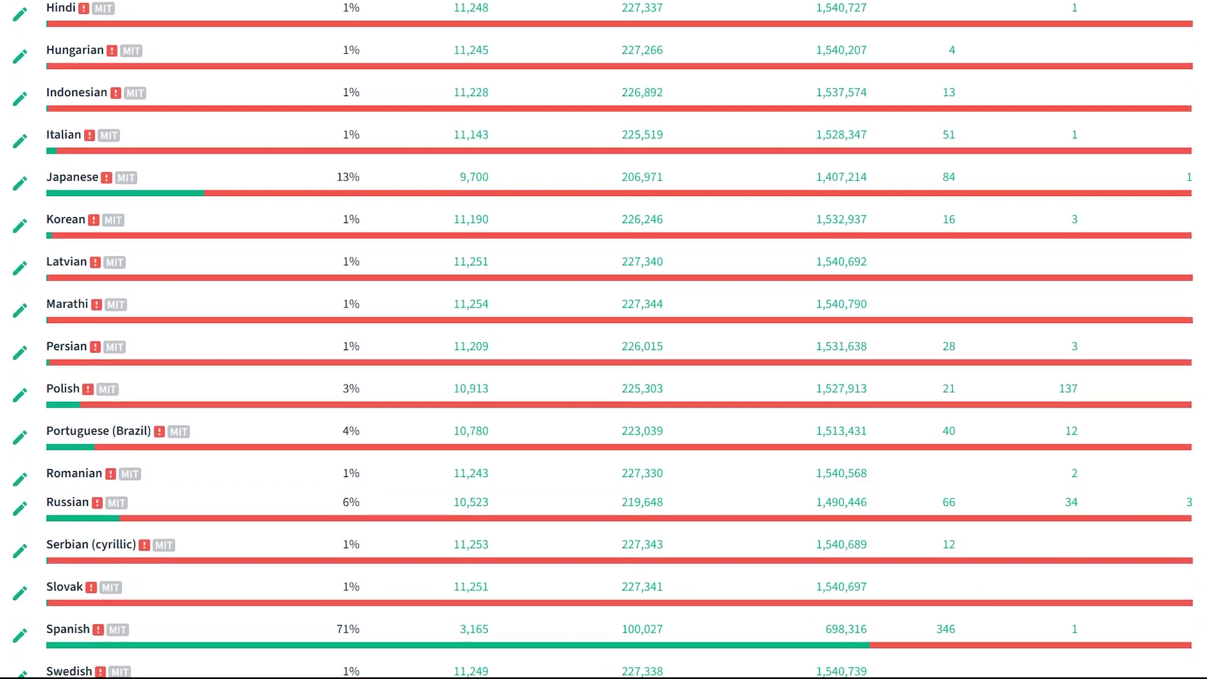
scroll(604, 339, down, 3)
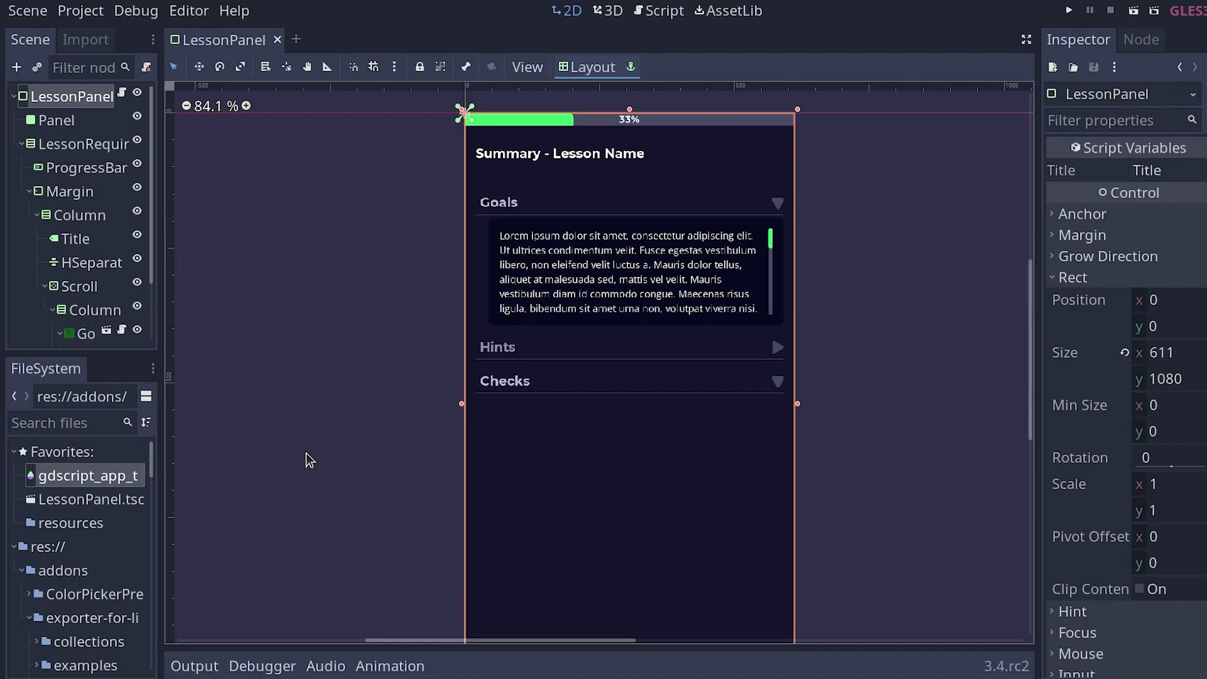
Edit gdscript_app_theme full-size, apply it as CodeEditor's theme, and recolour preview buttons lavender then green
double_click(123, 485)
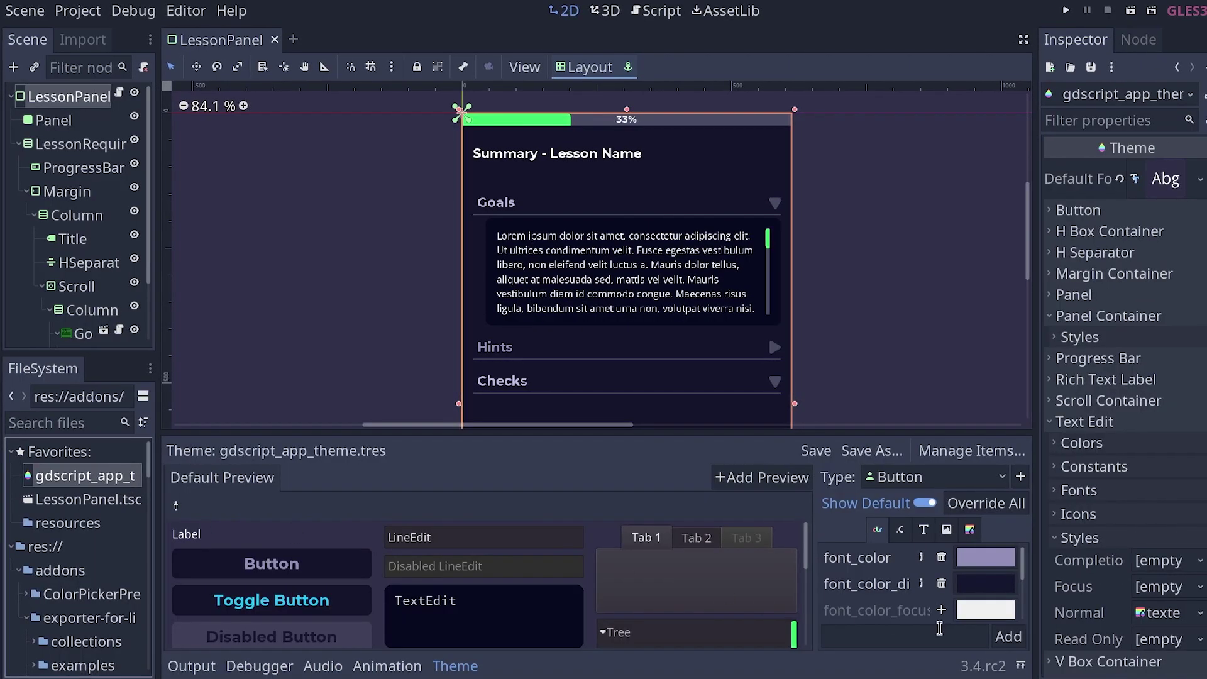
click(1020, 666)
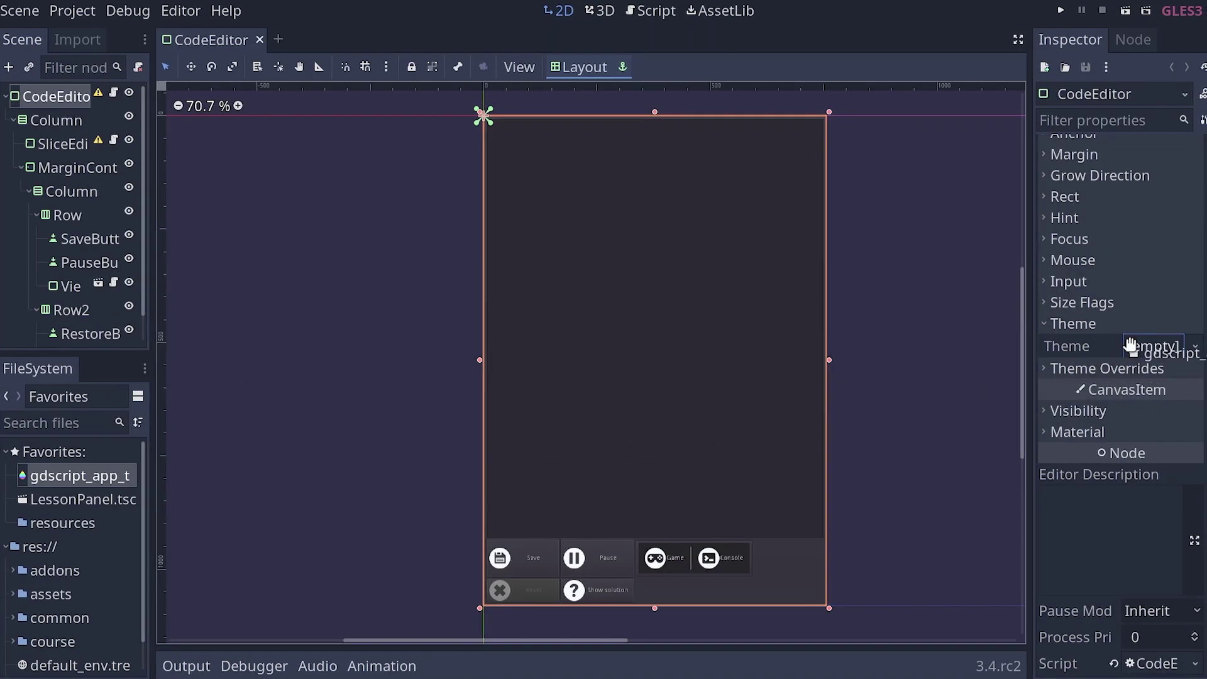
drag(1129, 344, 1133, 348)
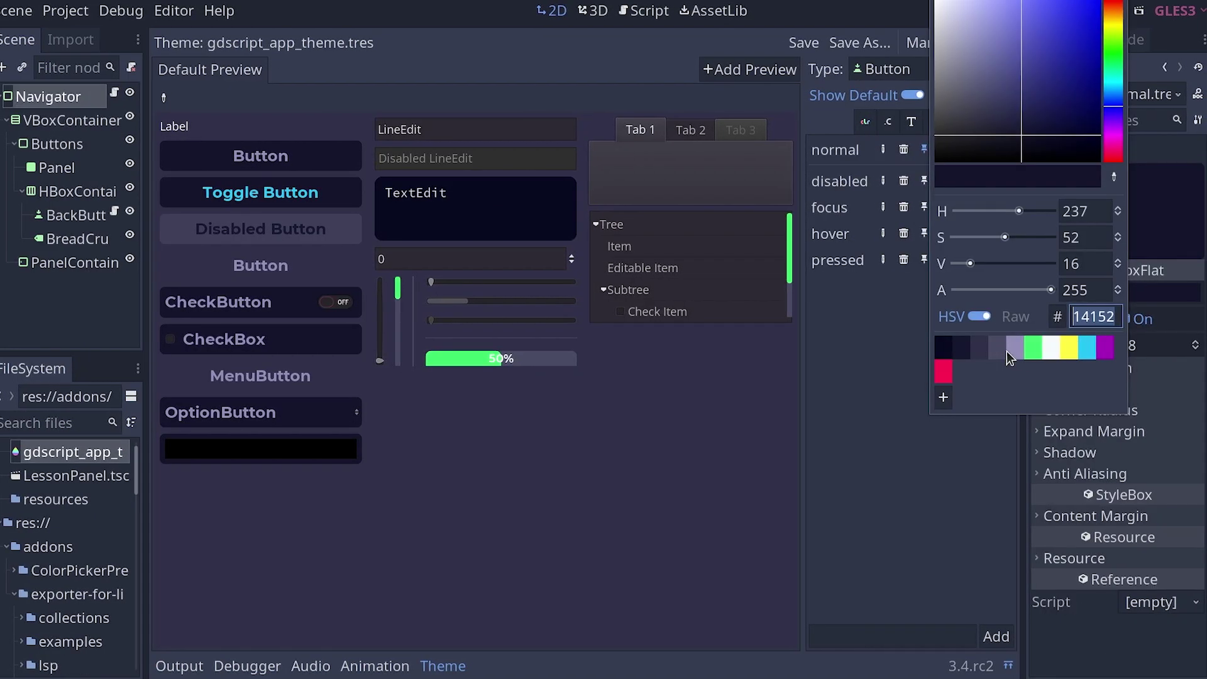
click(1009, 352)
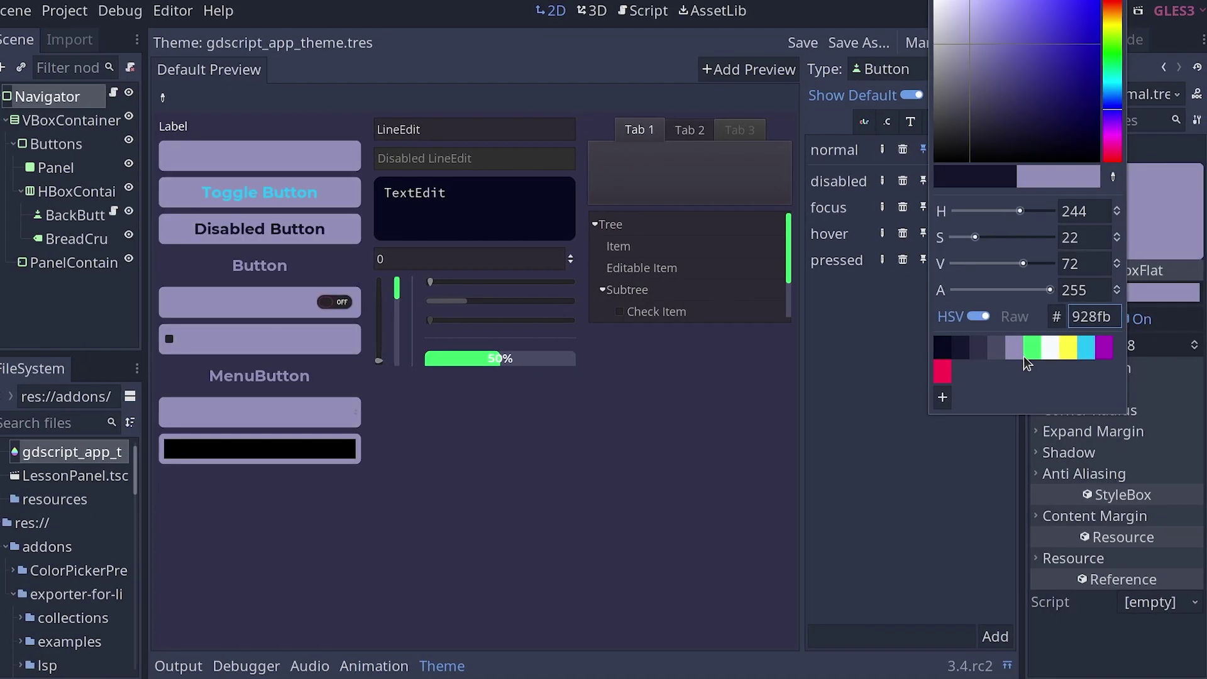
click(1032, 353)
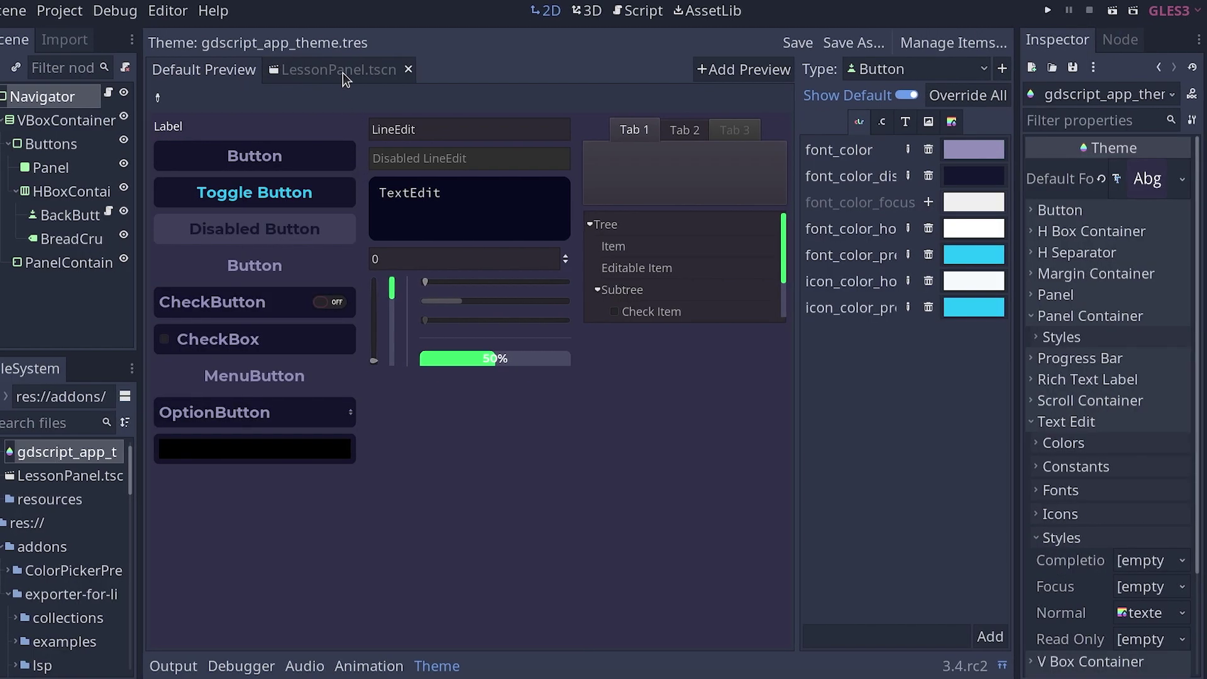
Preview the theme on LessonPanel, toggle Goals, pick the HSeparator type, and open Manage Theme Items
click(342, 71)
click(339, 221)
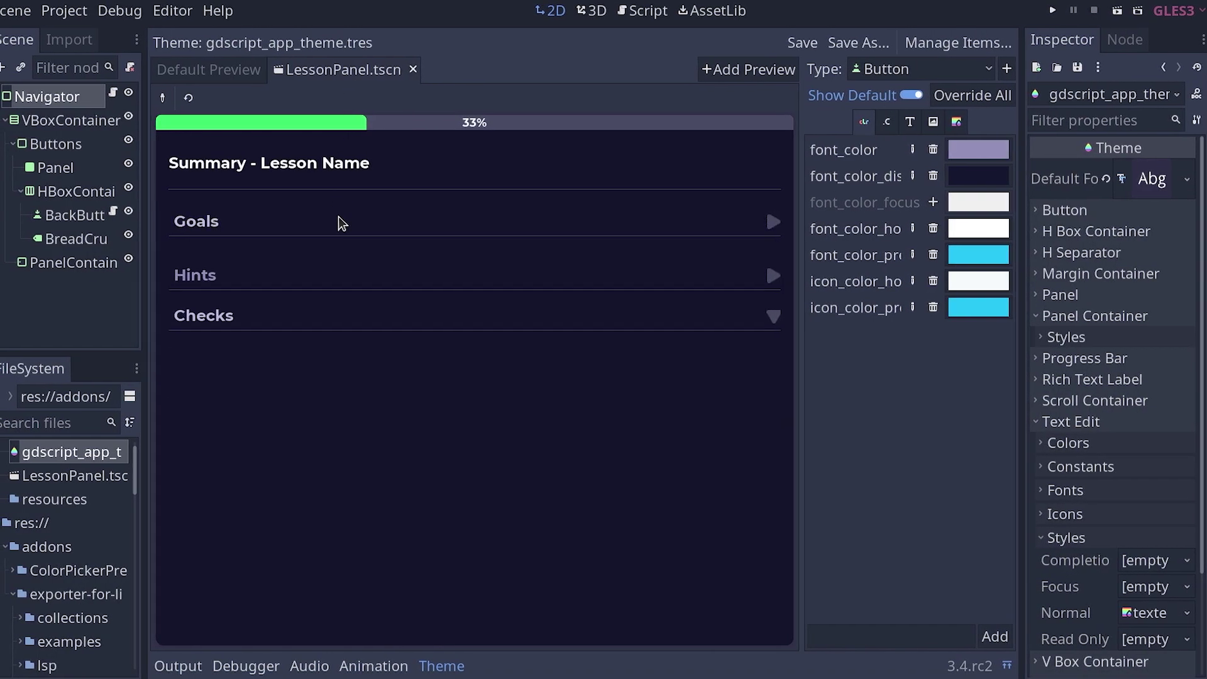
click(340, 221)
click(161, 98)
click(237, 235)
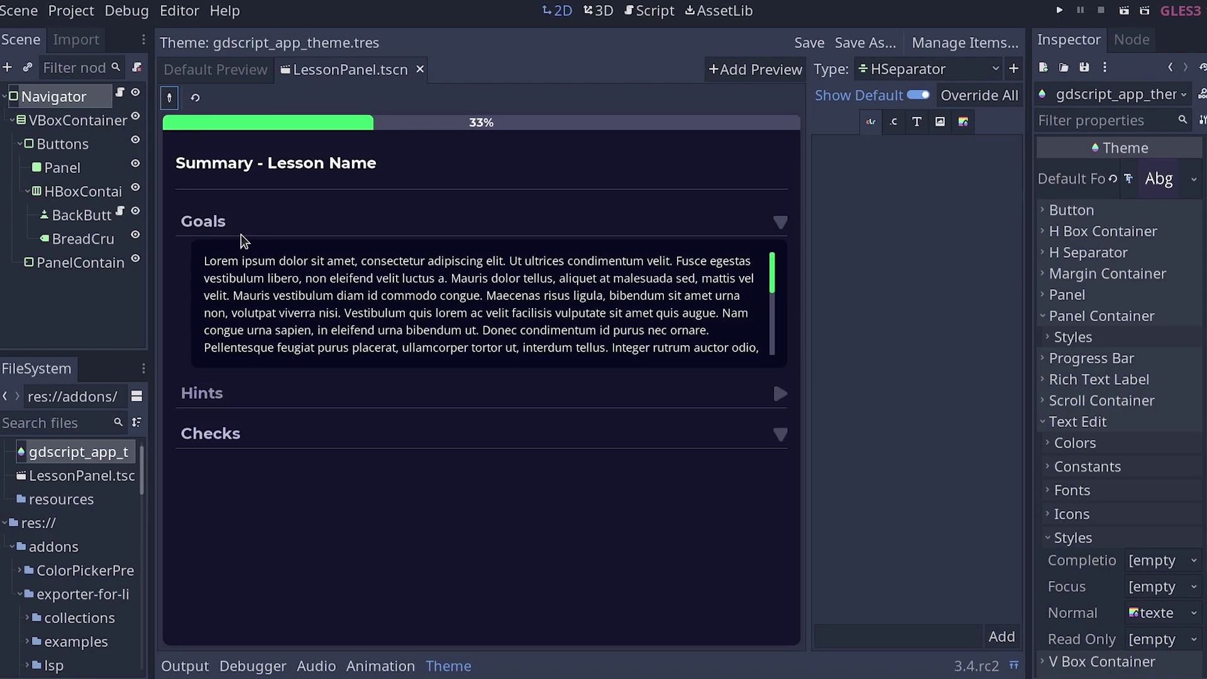
click(966, 43)
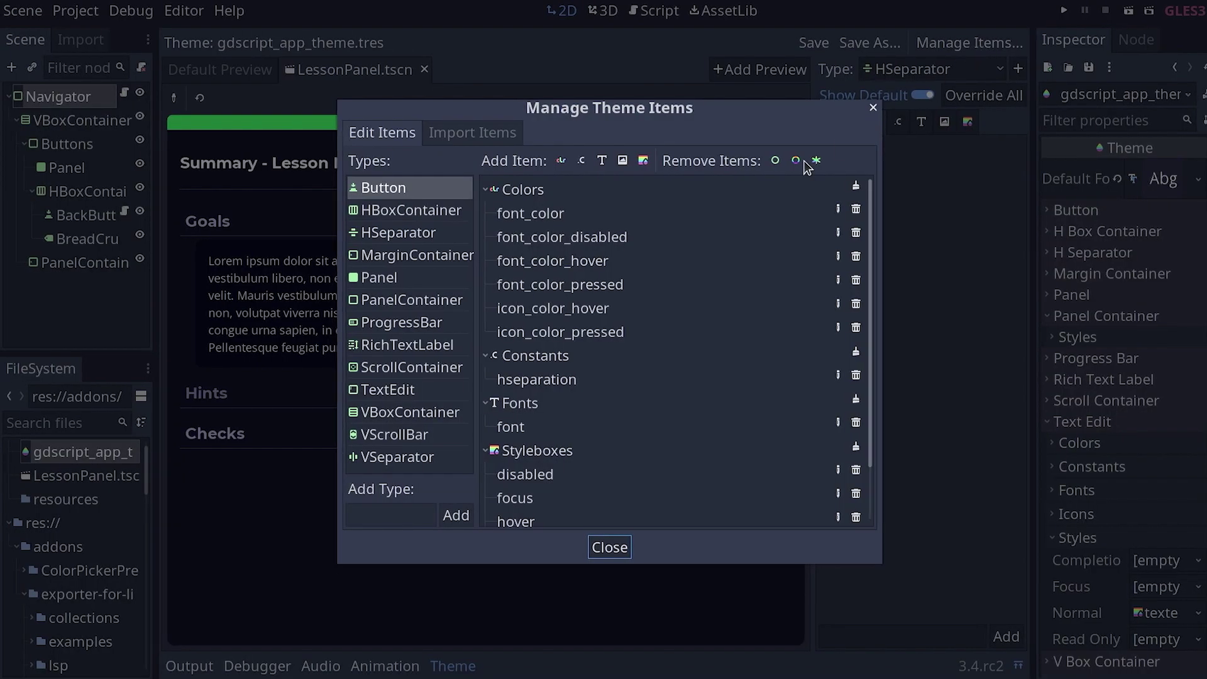
Import an existing platformer project and open it in the editor
scroll(615, 275, up, 3)
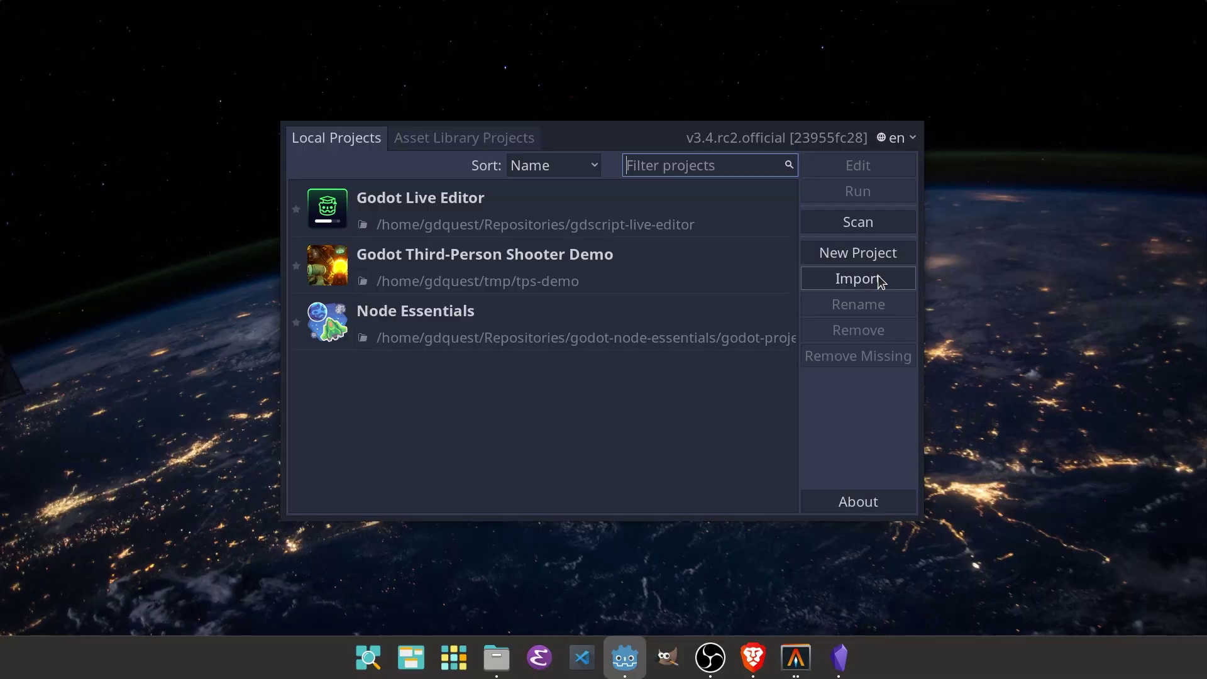
click(878, 279)
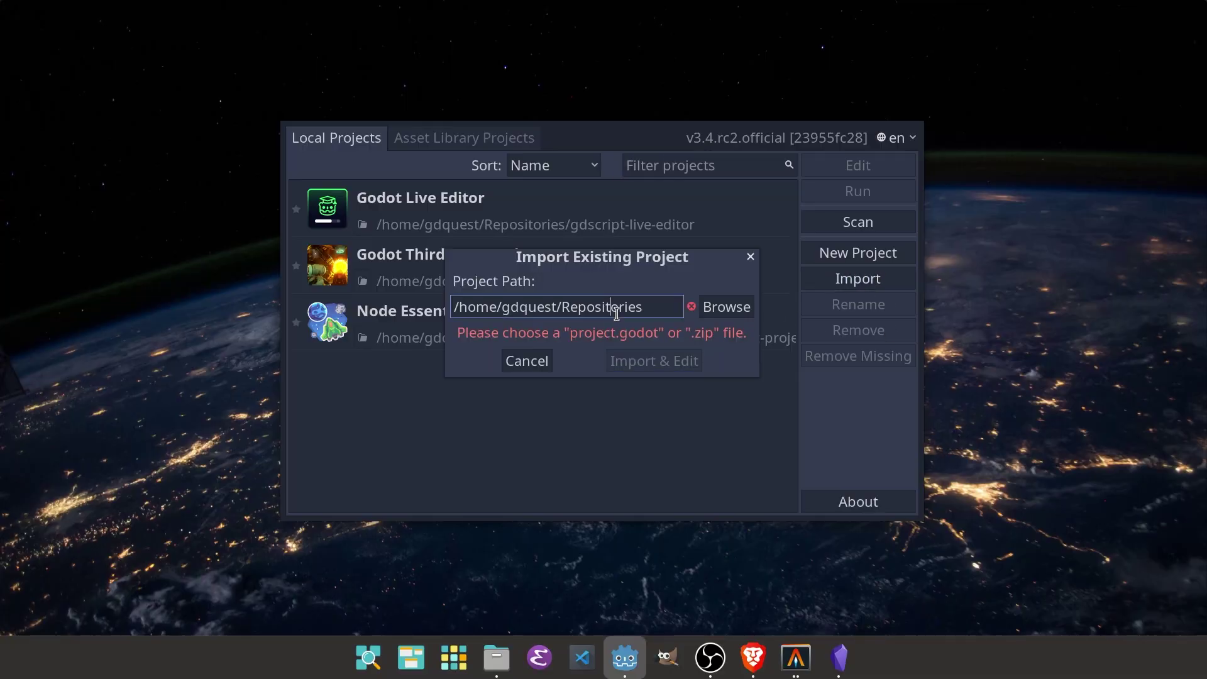
click(649, 357)
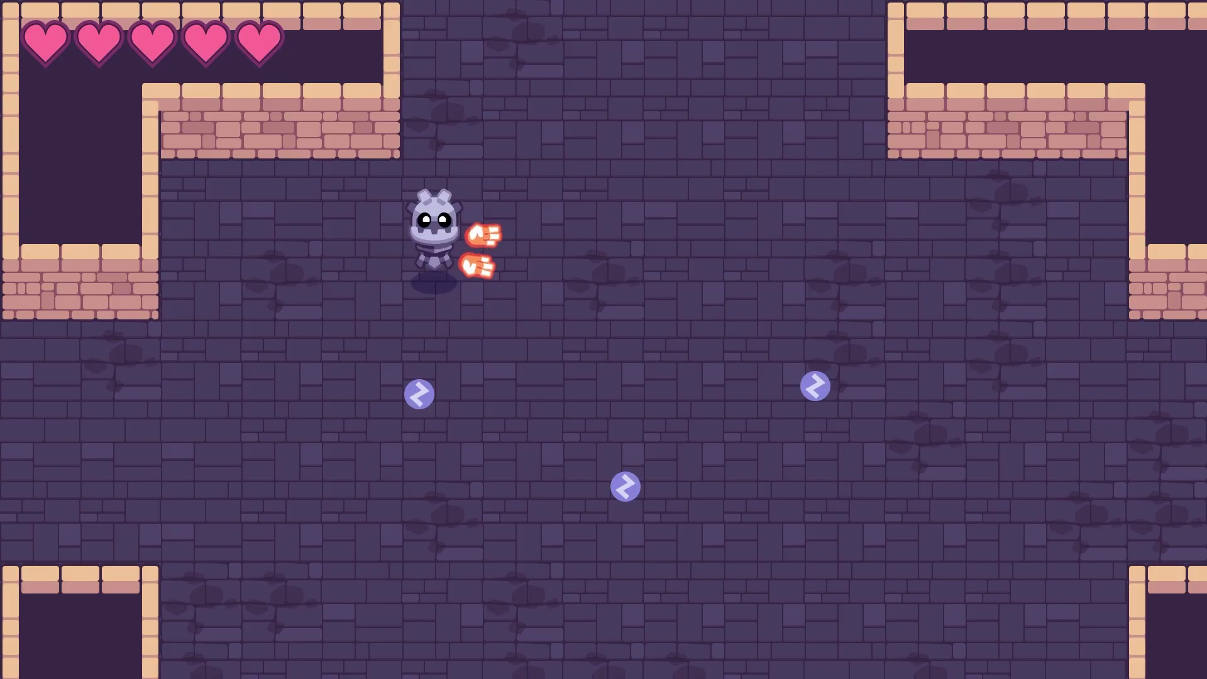
Run the game and move the player up and right across the dungeon room
key(s)
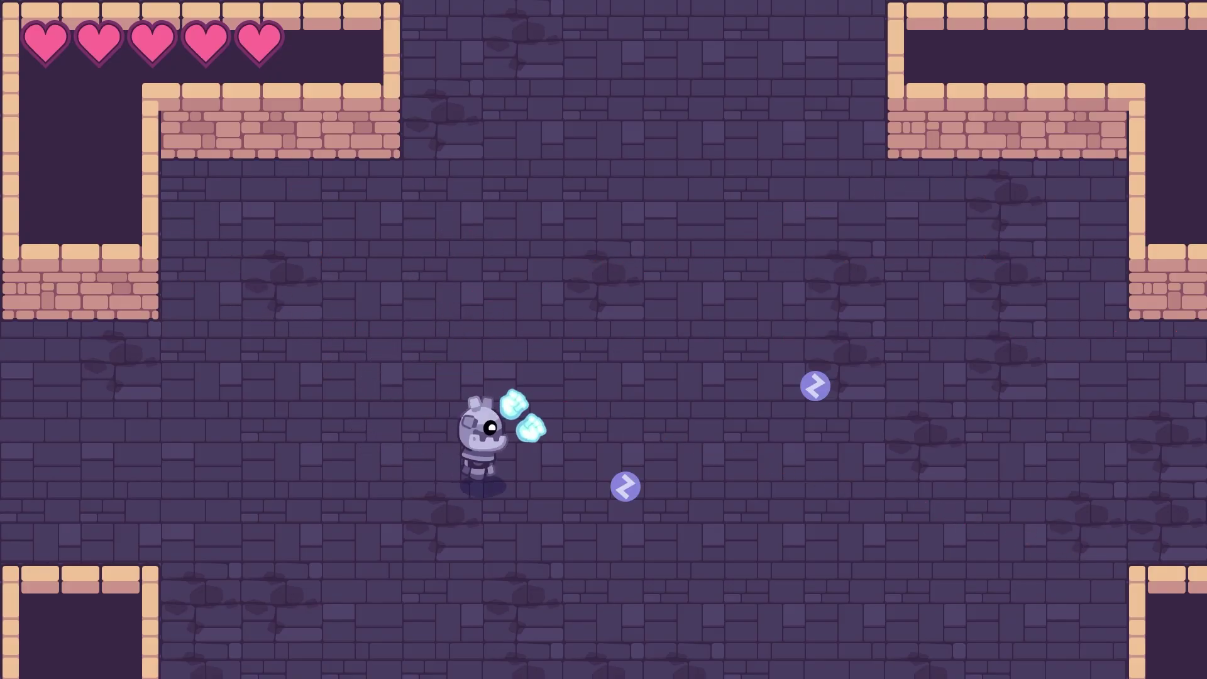
key(w)
key(d)
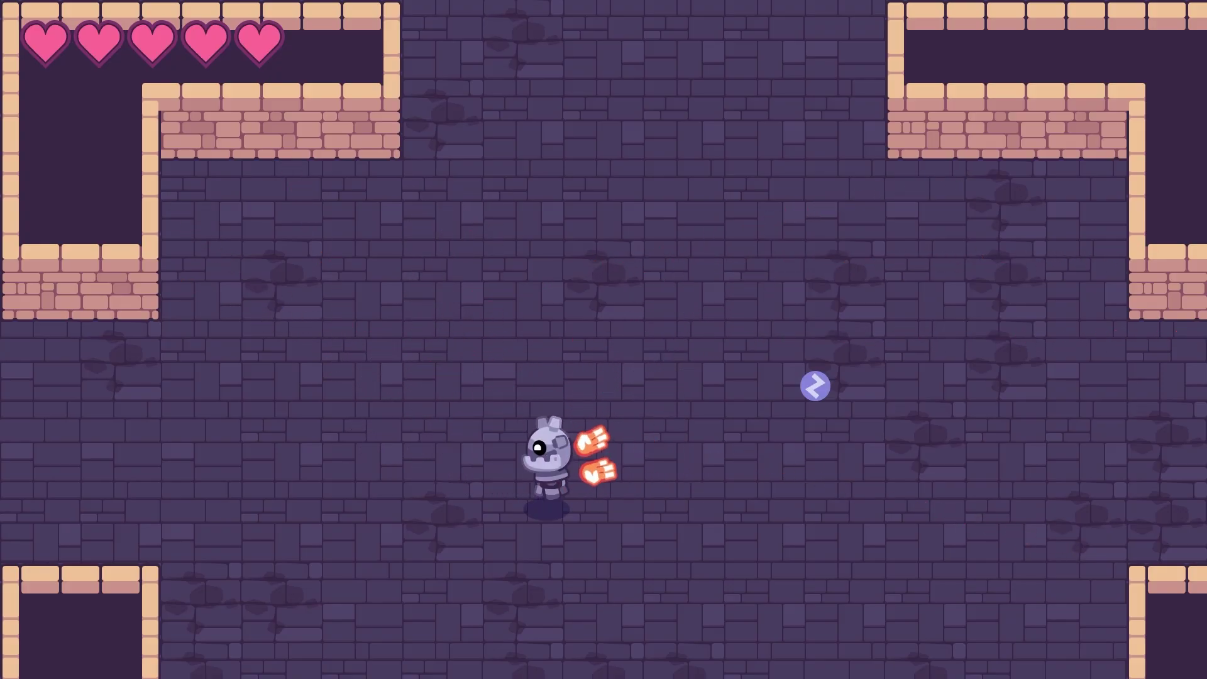